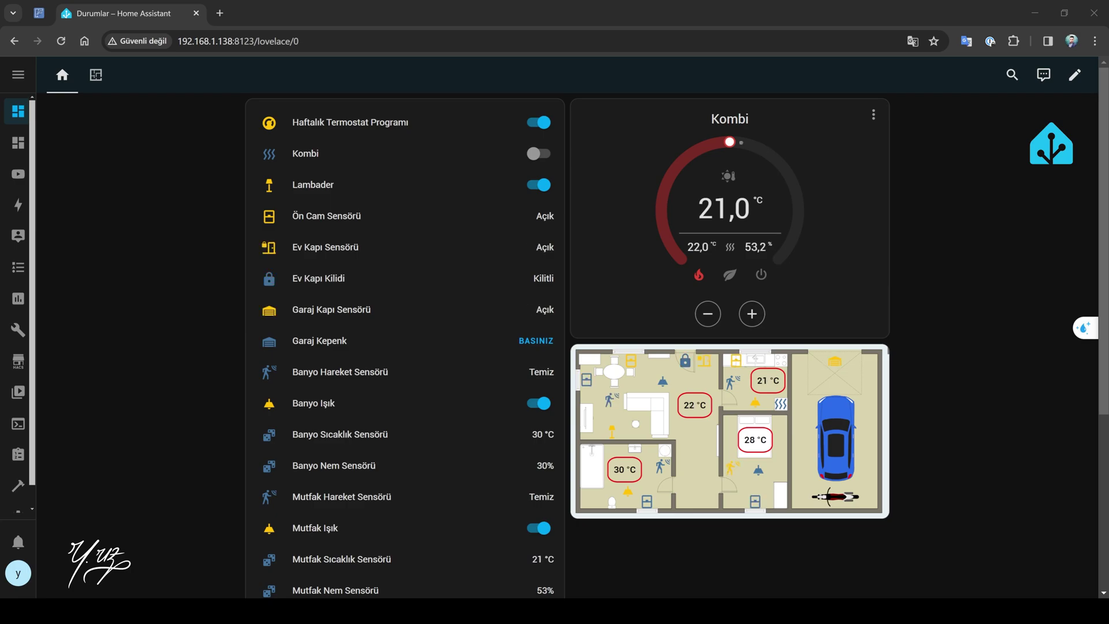
# Open the add-on store from the Home Assistant add-ons settings
pyautogui.click(211, 422)
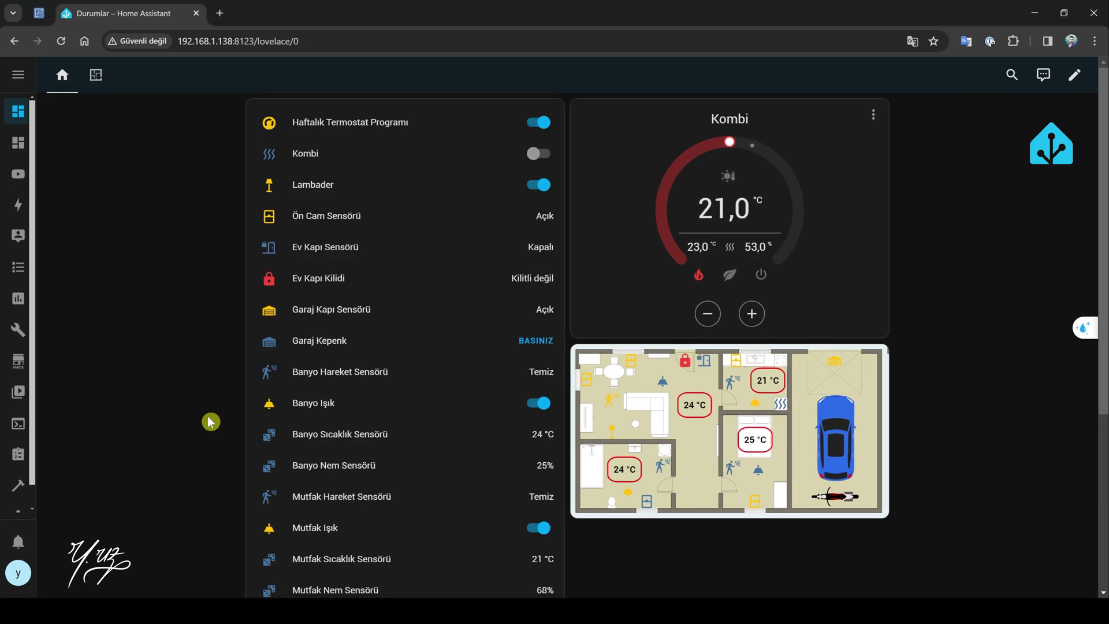
pyautogui.scroll(-1, 20, 474)
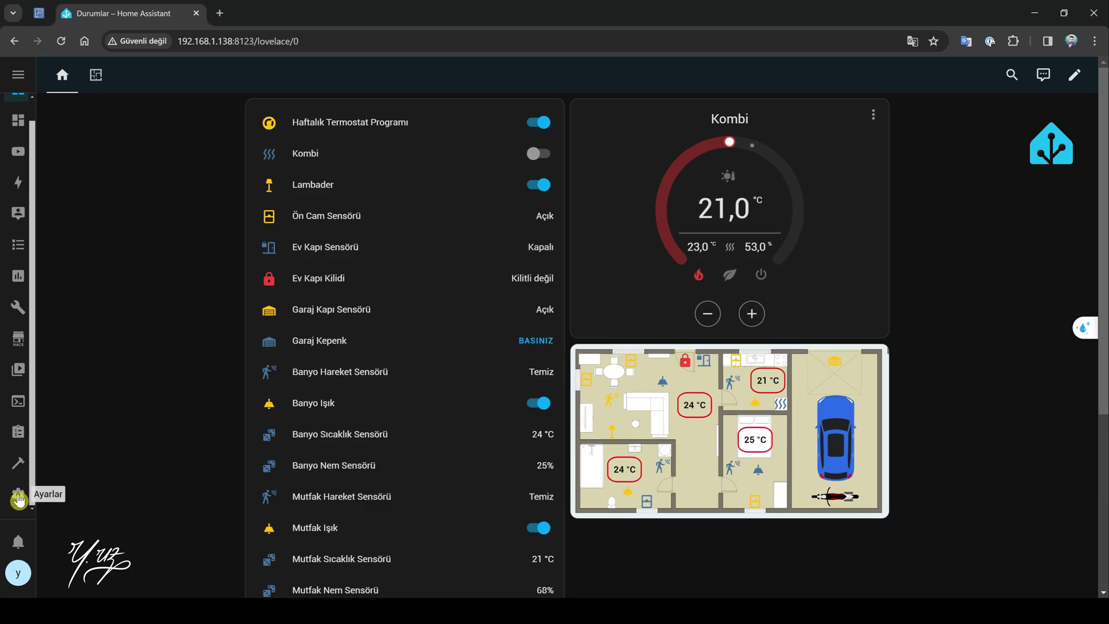
pyautogui.click(19, 498)
pyautogui.click(486, 318)
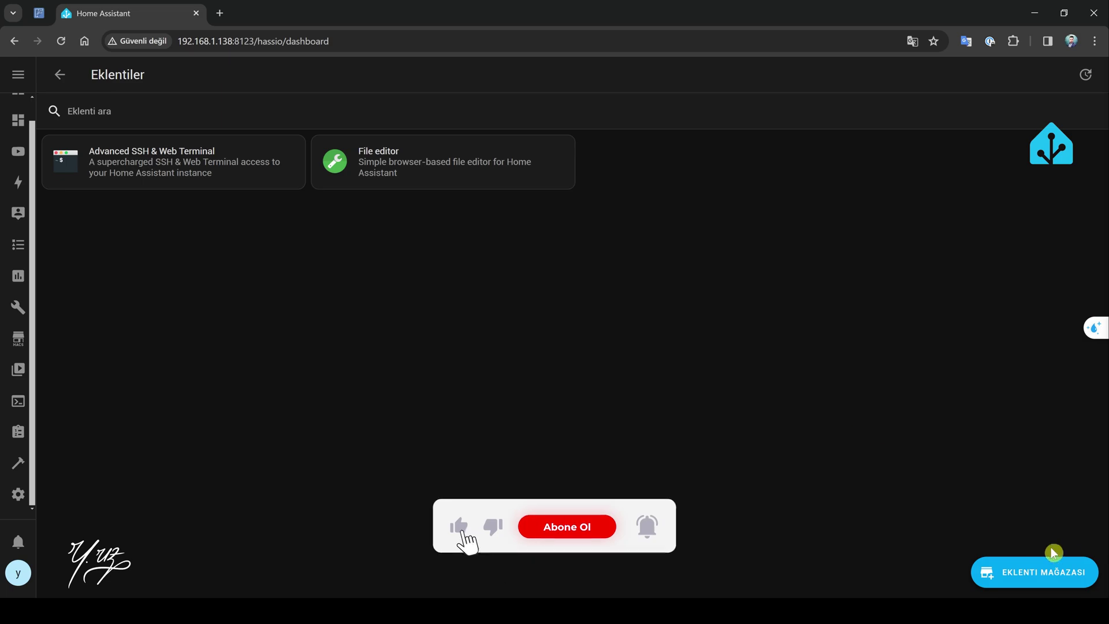
pyautogui.click(1060, 575)
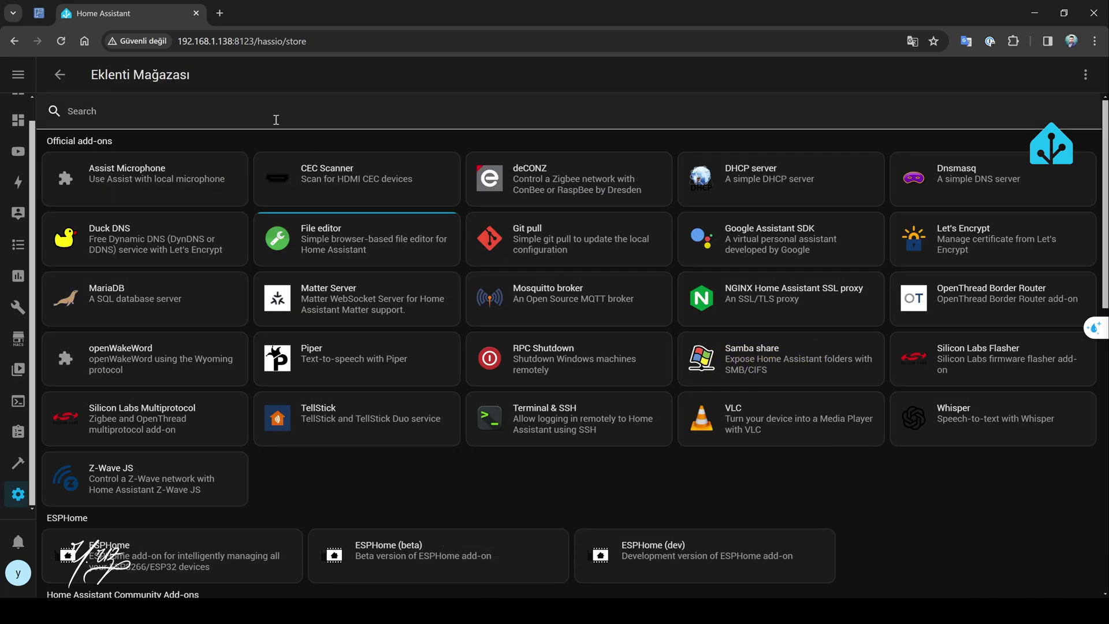
# Search the add-on store for "samba" and install the Samba share add-on
pyautogui.click(243, 112)
pyautogui.write('samba')
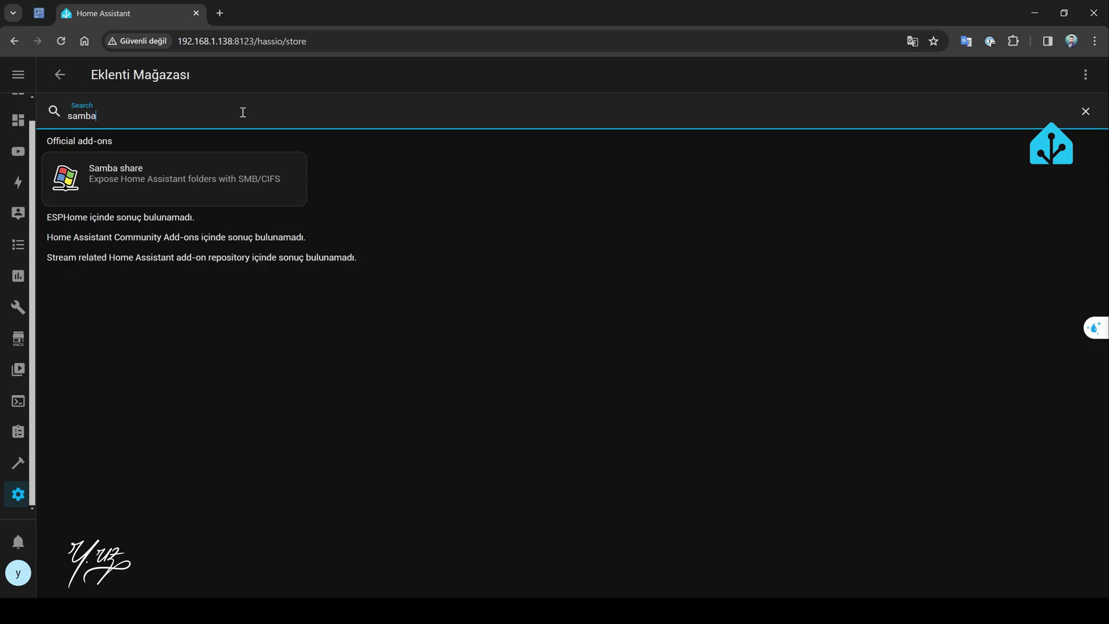
pyautogui.click(177, 174)
pyautogui.click(264, 306)
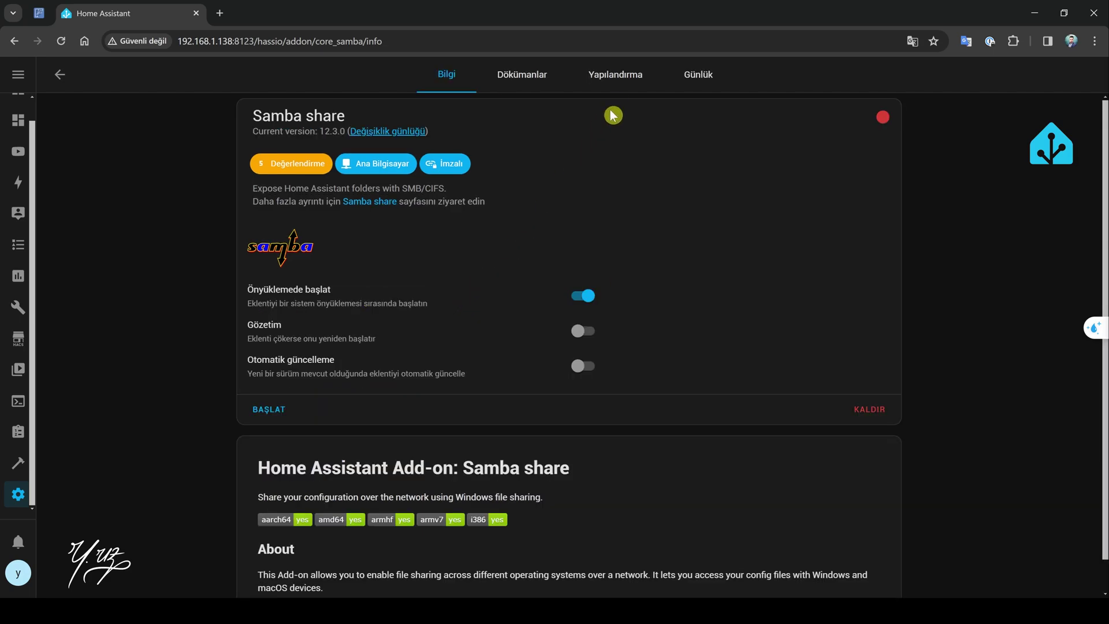
# Configure Samba share with the username youtubesamba, enter the account password and save the options
pyautogui.click(618, 84)
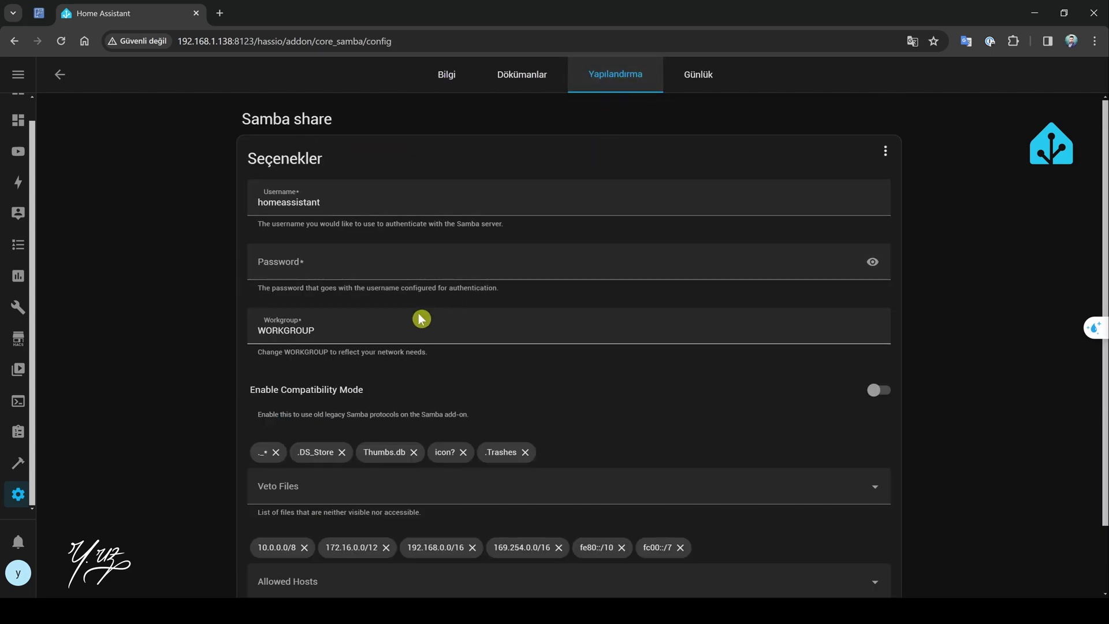
pyautogui.click(341, 203)
pyautogui.doubleClick(342, 203)
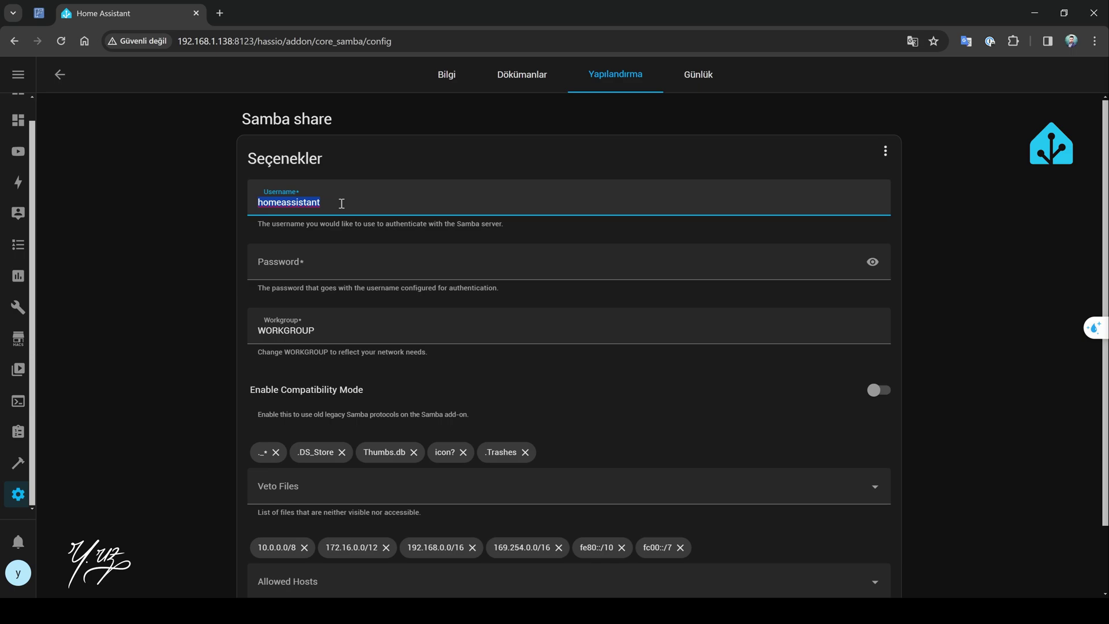
pyautogui.write('youtubesamba')
pyautogui.press('Tab')
pyautogui.write('**********')
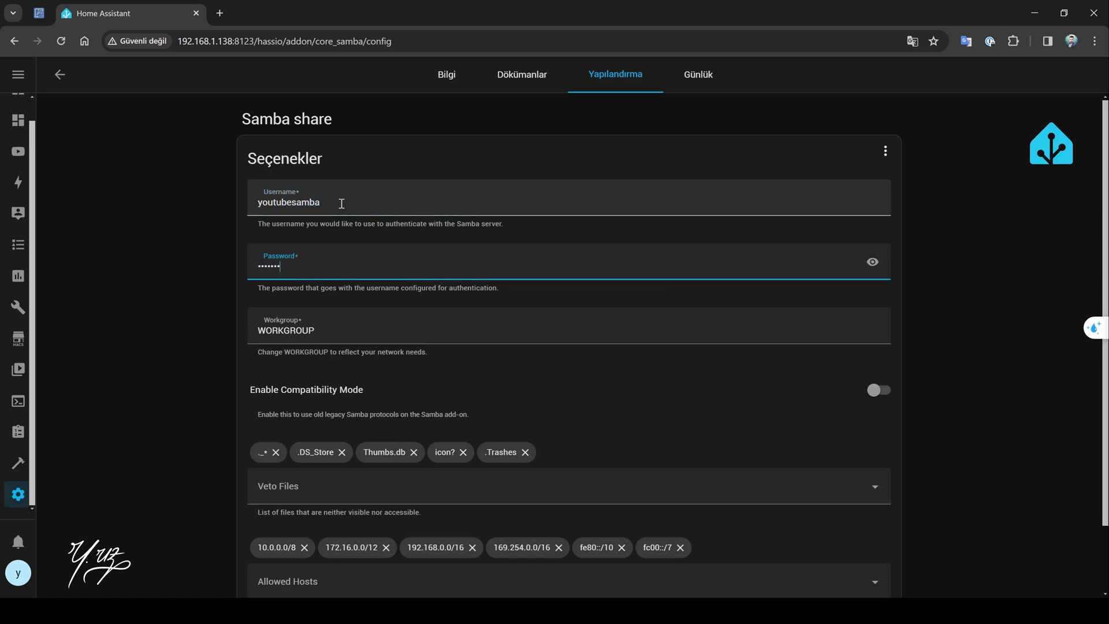
pyautogui.write('**')
pyautogui.scroll(-2, 676, 450)
pyautogui.click(872, 563)
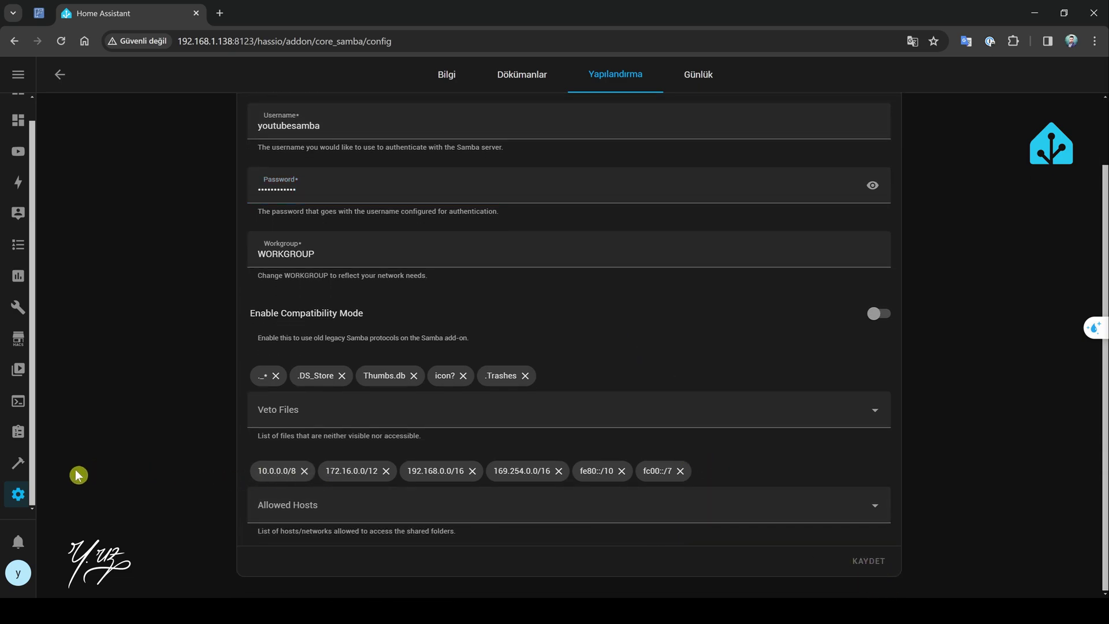
# Check the Home Assistant configuration in the developer tools and restart Home Assistant
pyautogui.click(17, 466)
pyautogui.click(341, 267)
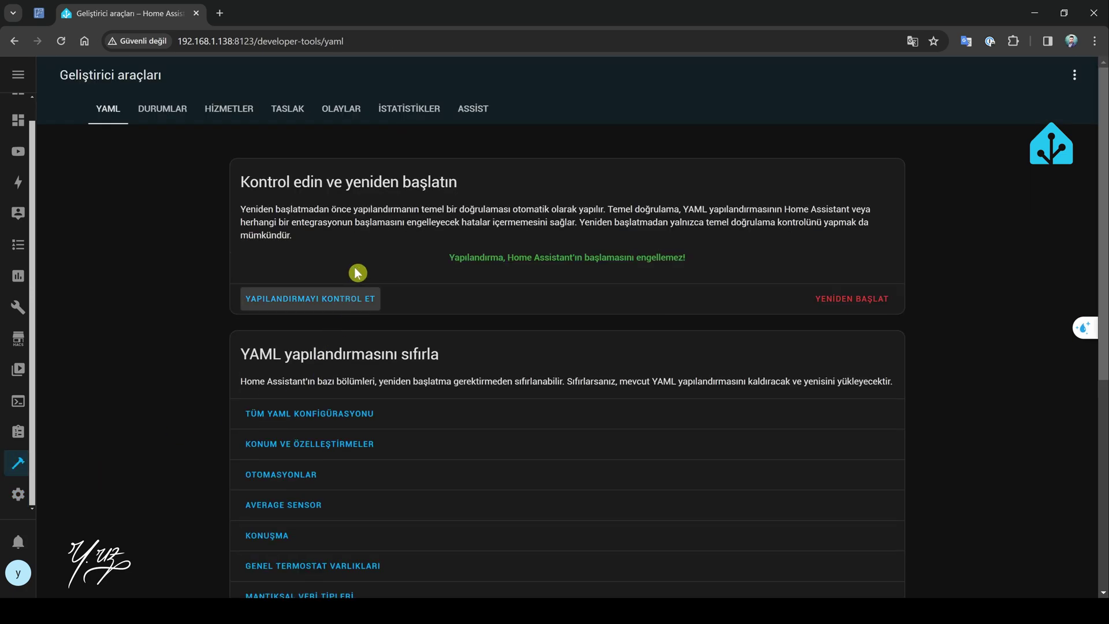
pyautogui.click(860, 299)
pyautogui.click(578, 349)
pyautogui.click(639, 369)
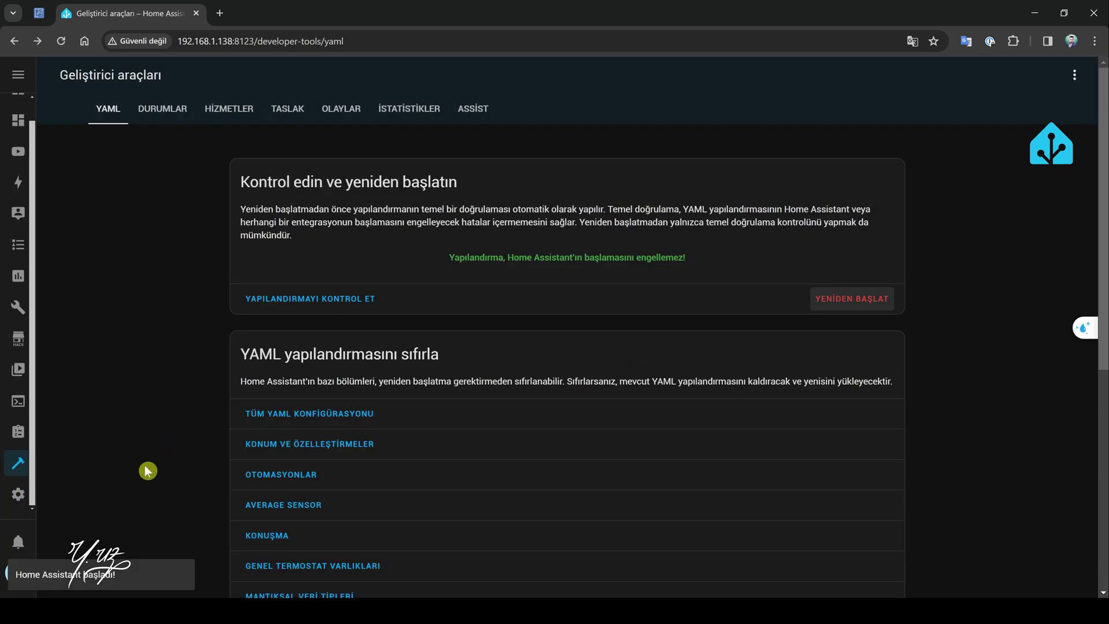
# Reopen the installed Samba share add-on, start it and open its documentation
pyautogui.click(18, 494)
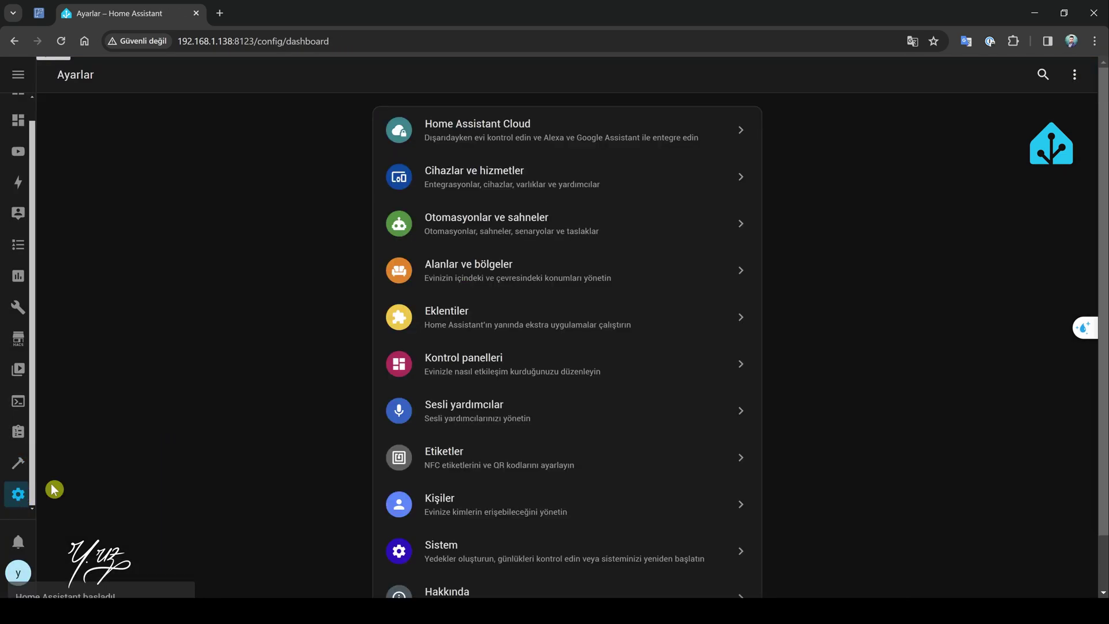
pyautogui.click(501, 322)
pyautogui.click(696, 156)
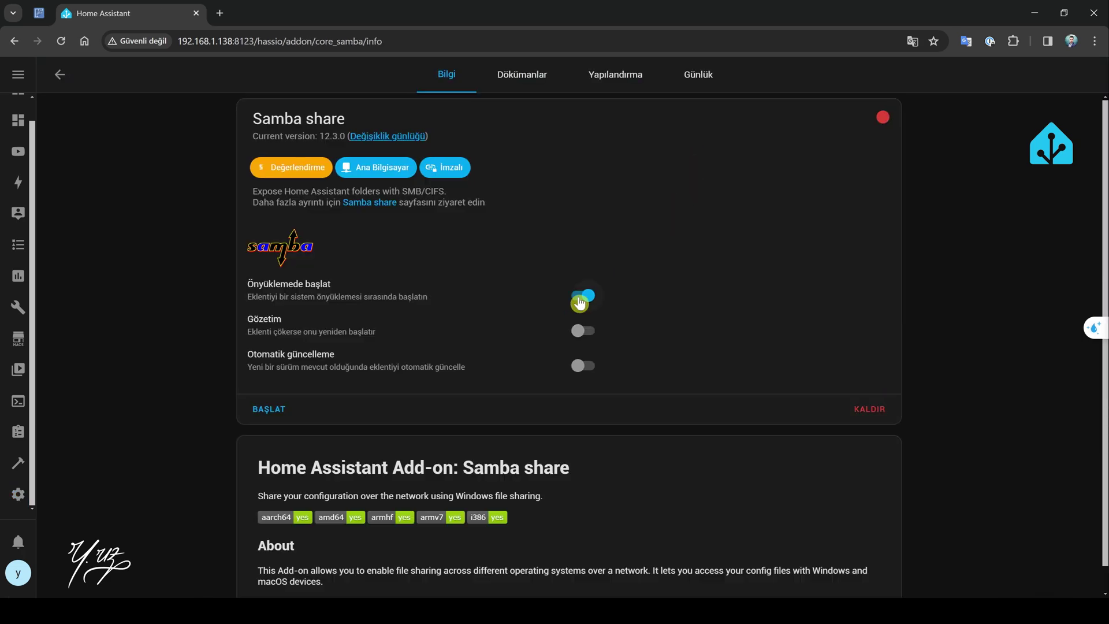
pyautogui.click(292, 410)
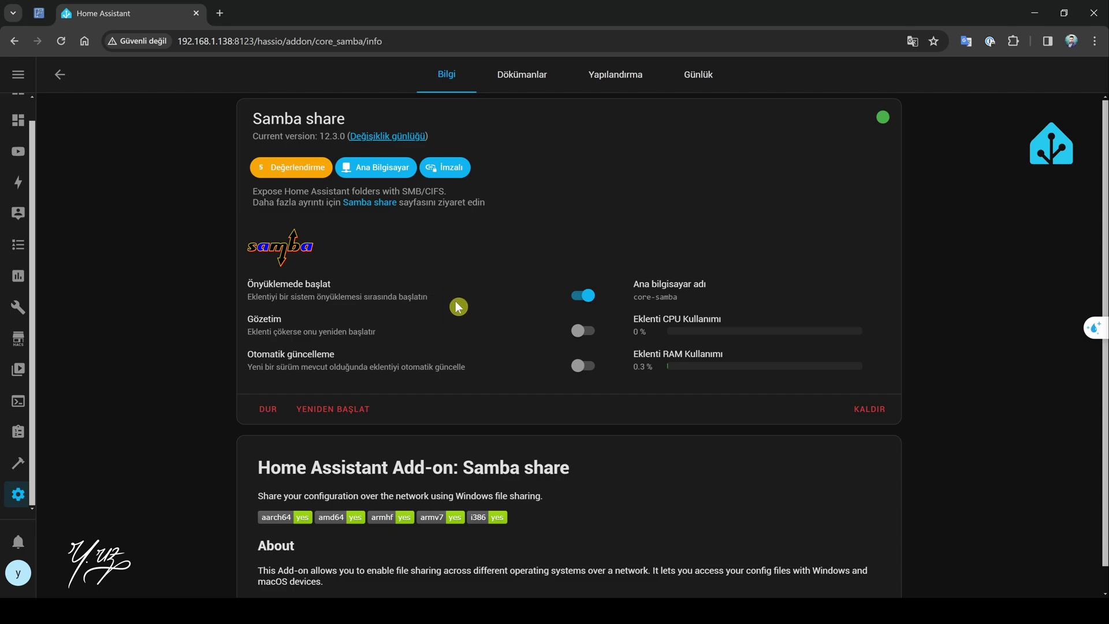
pyautogui.click(516, 83)
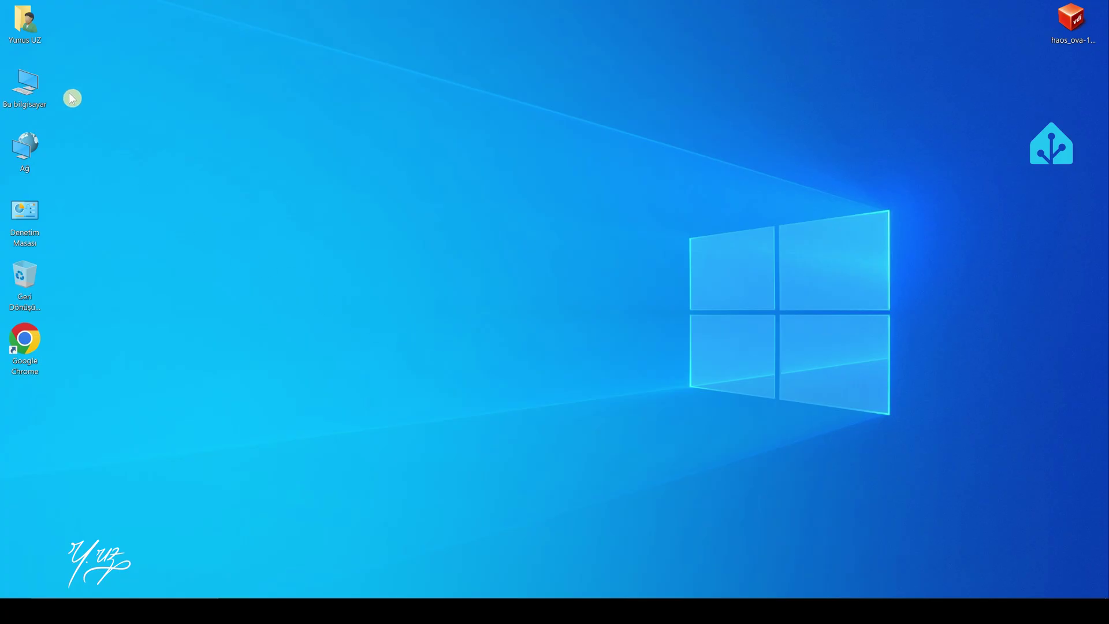
# Switch to File Explorer and connect to the network address \\192.168.1.138
pyautogui.doubleClick(25, 24)
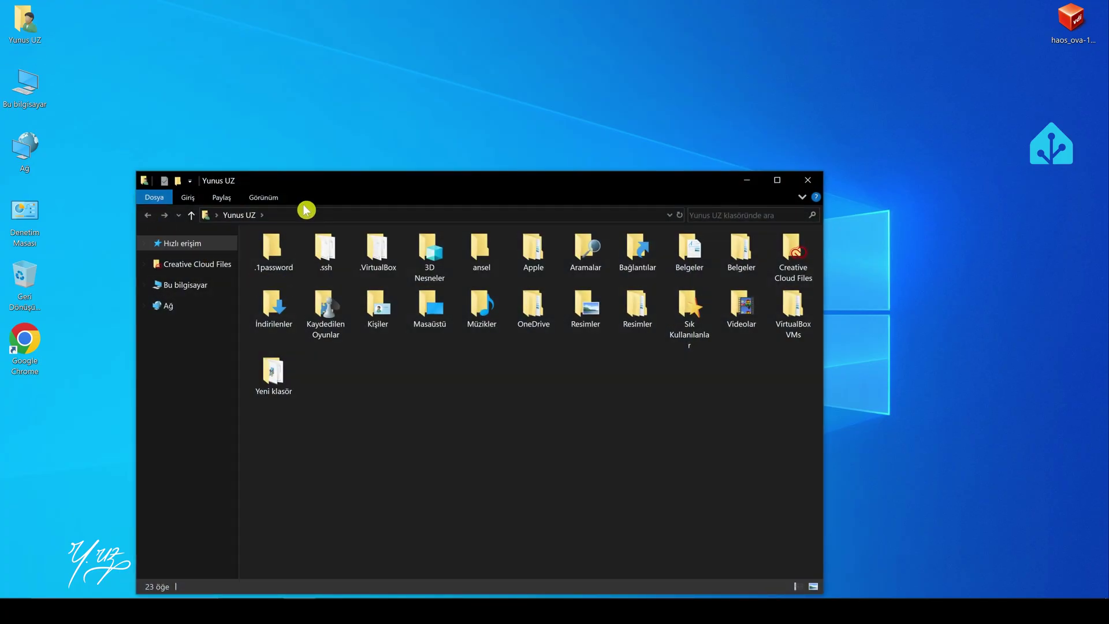
pyautogui.click(284, 216)
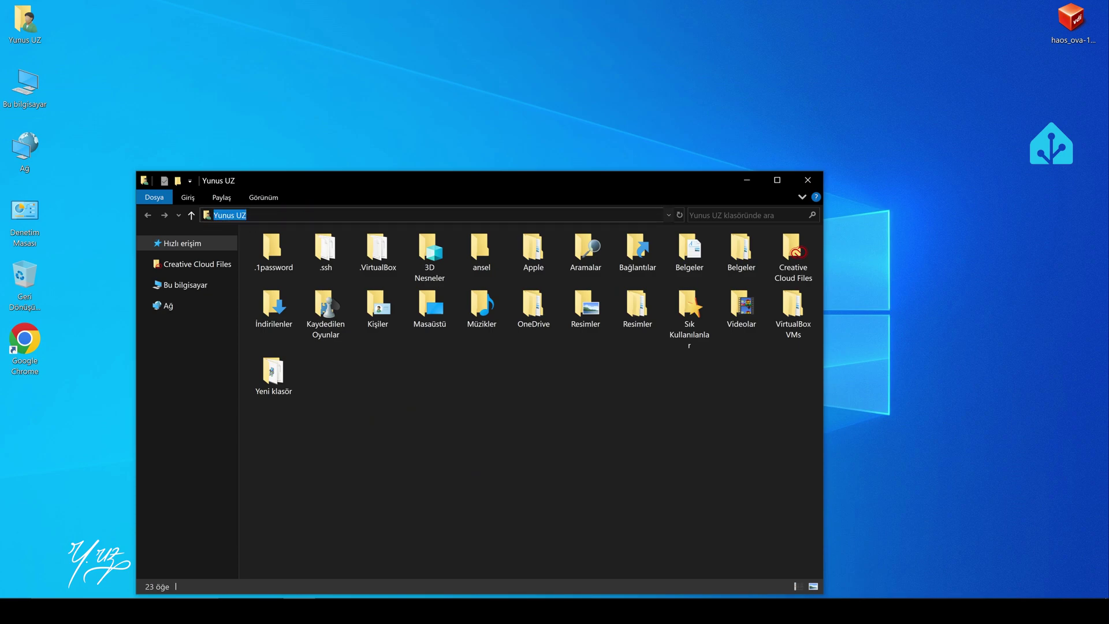
pyautogui.write('\\\\192')
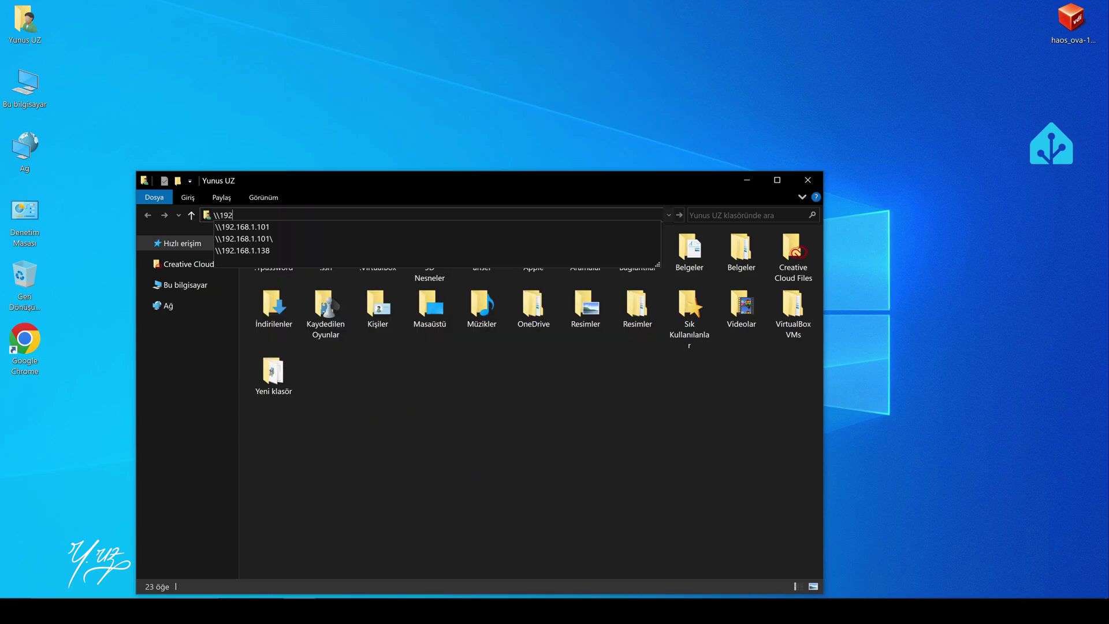
pyautogui.write('.168.1.138')
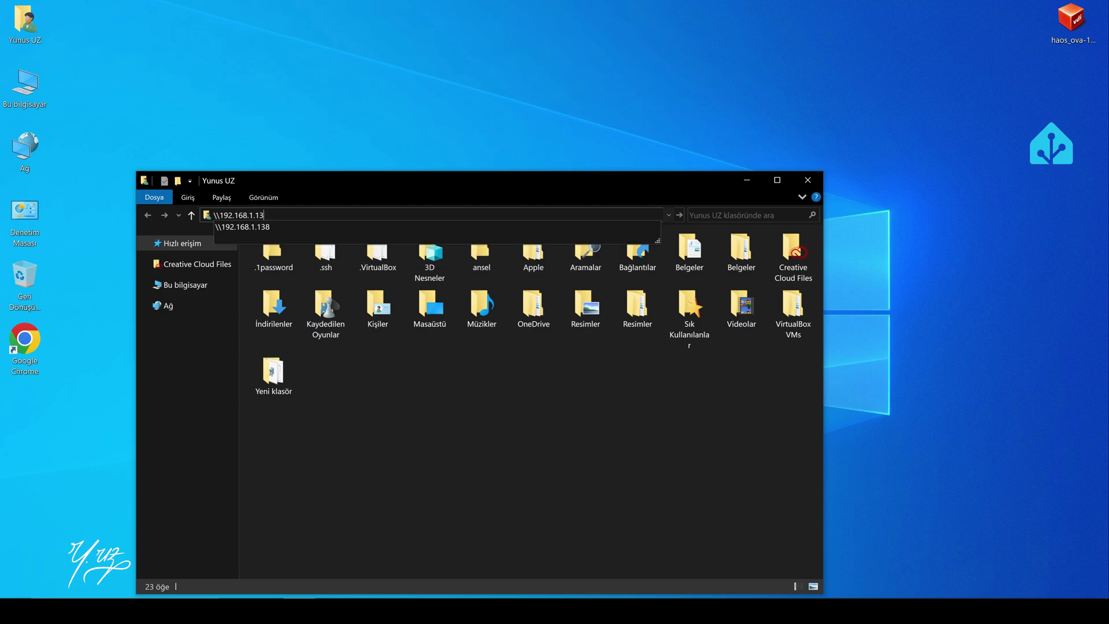
pyautogui.press('Return')
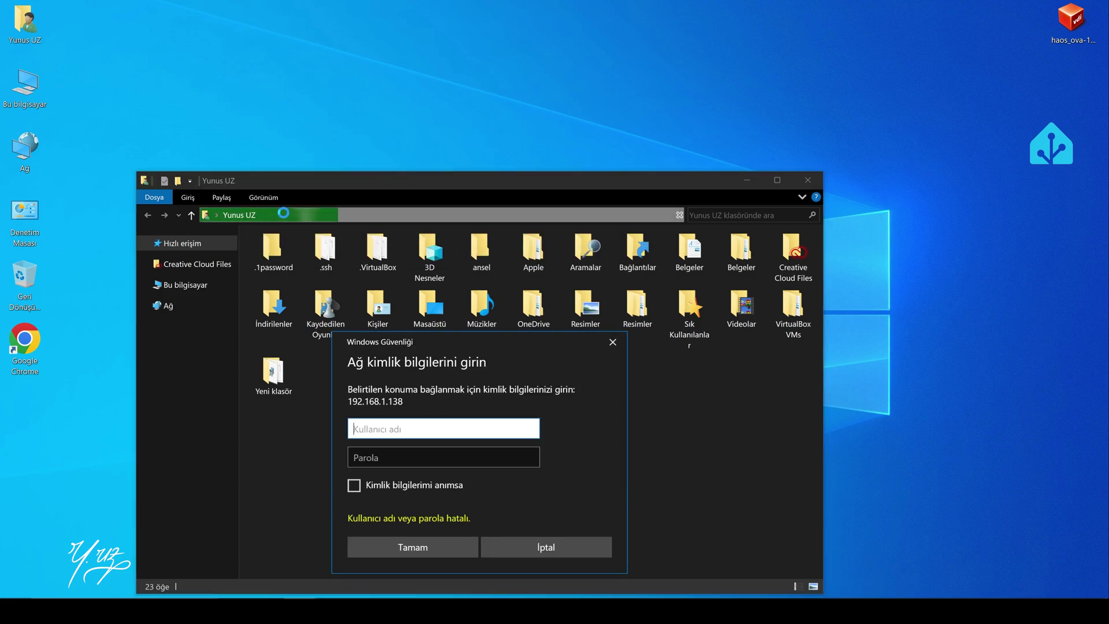
# Sign in to the network location with the username youtubesamba and the account password
pyautogui.write('youtubesamba')
pyautogui.press('Tab')
pyautogui.write('•••••••••••••')
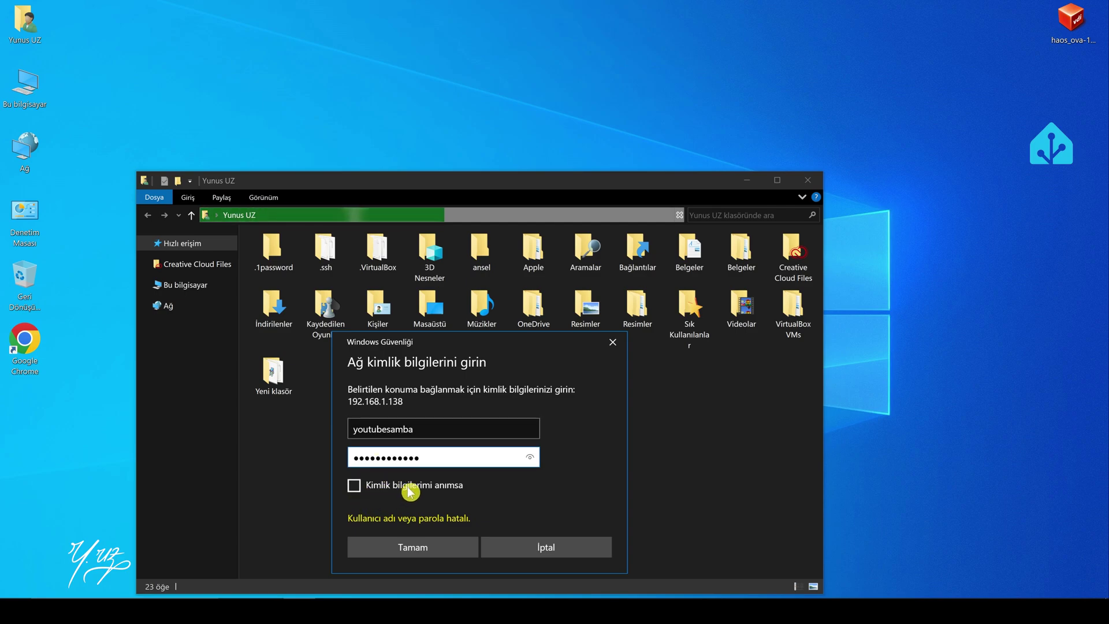
pyautogui.click(434, 553)
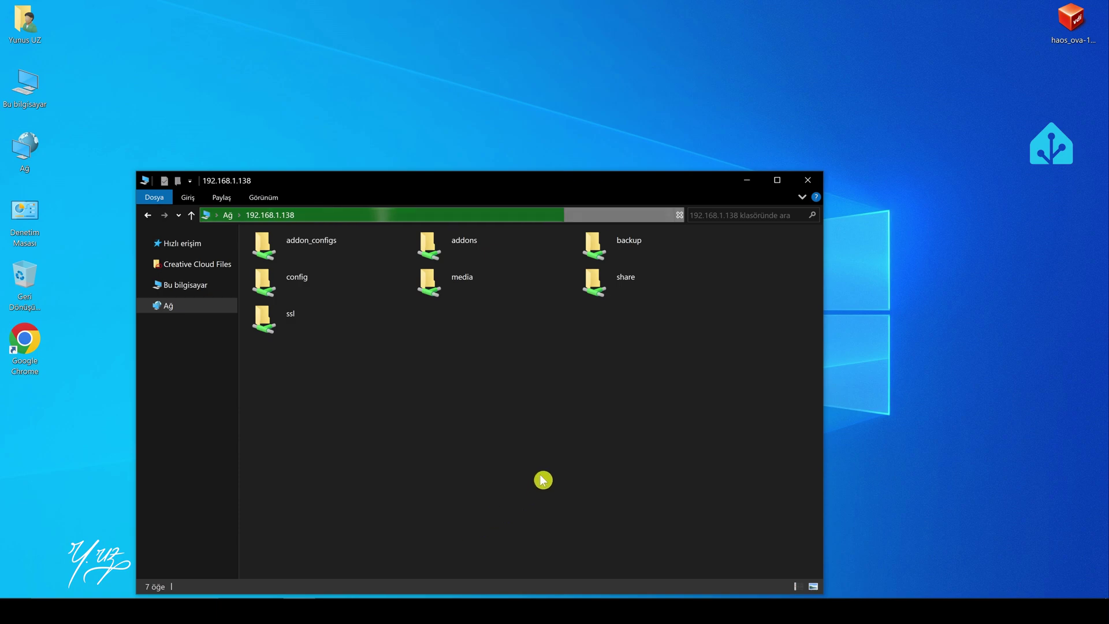
# Examine the contents of the config share and its www folder, returning to the server's root
pyautogui.doubleClick(287, 282)
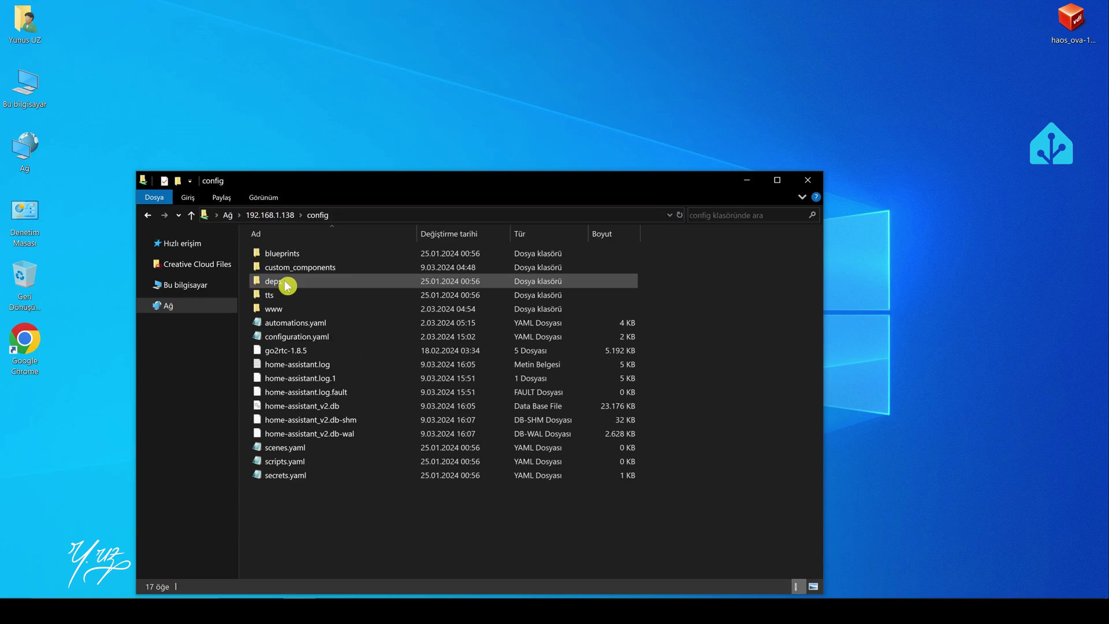
pyautogui.doubleClick(291, 310)
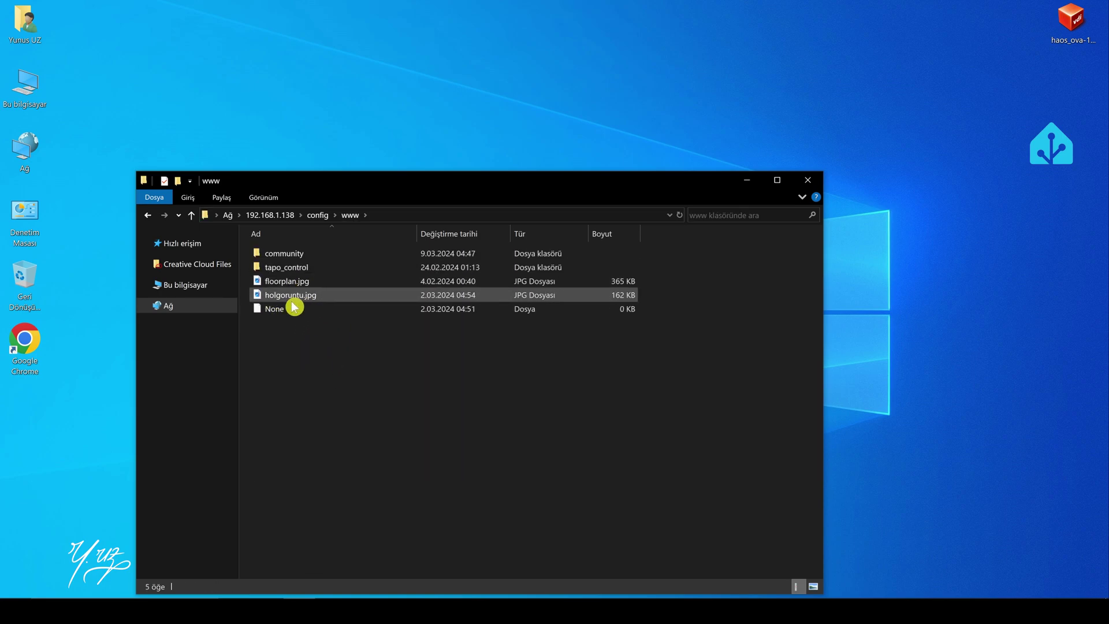
pyautogui.click(321, 216)
pyautogui.click(290, 218)
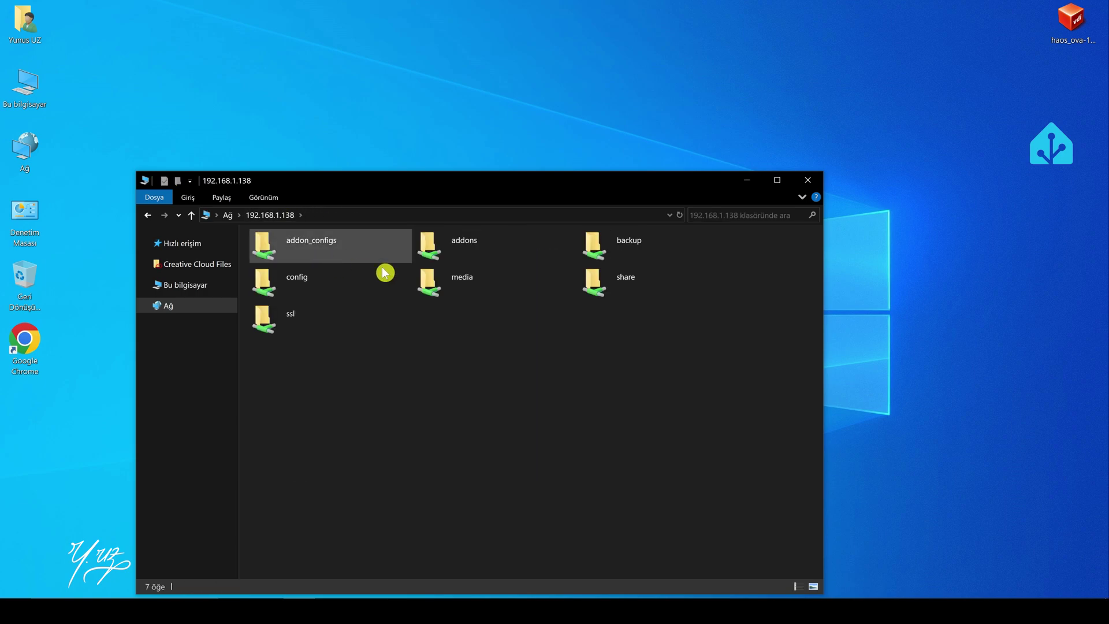
# Examine the media share and the backup archives in the backup share of the server
pyautogui.doubleClick(483, 279)
pyautogui.click(271, 217)
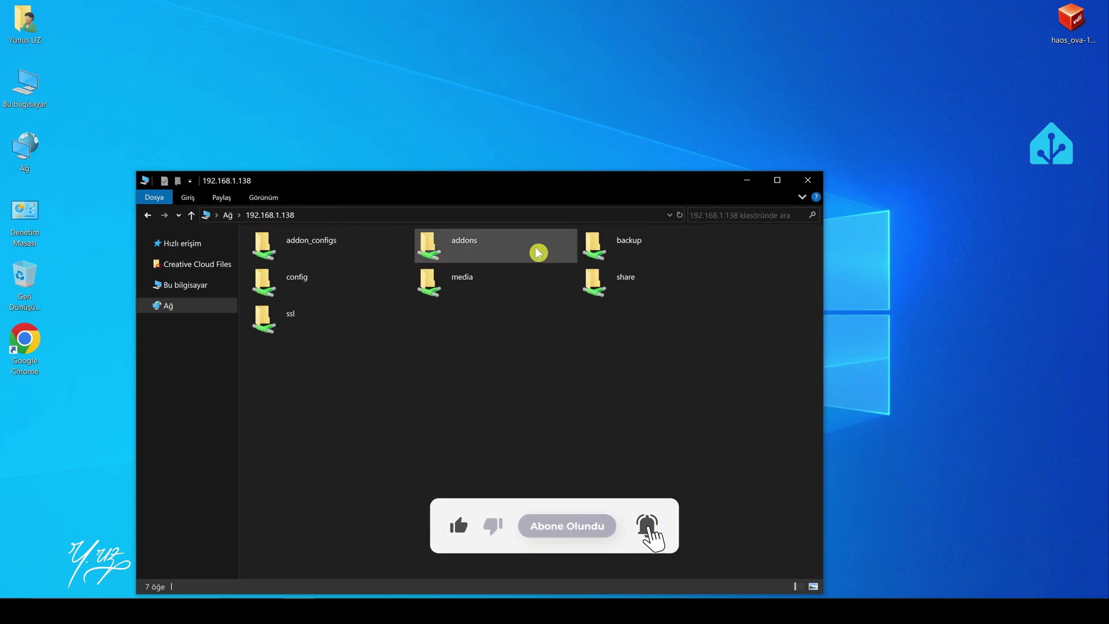
pyautogui.doubleClick(626, 242)
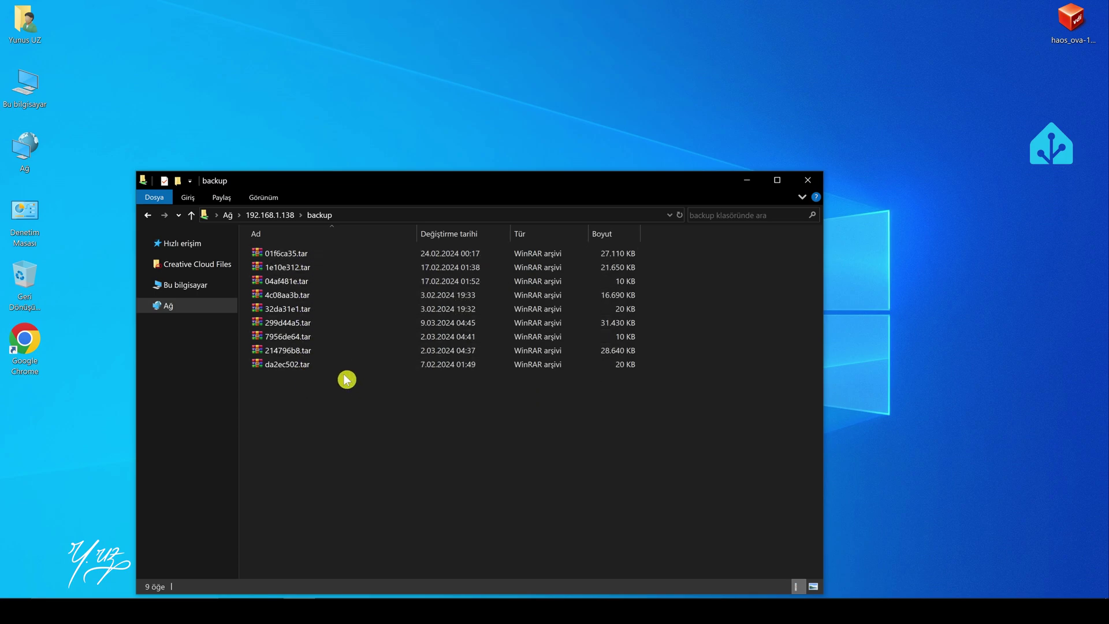
pyautogui.moveTo(301, 269)
pyautogui.mouseDown()
pyautogui.moveTo(59, 421)
pyautogui.moveTo(294, 319)
pyautogui.moveTo(55, 404)
pyautogui.moveTo(342, 289)
pyautogui.moveTo(319, 269)
pyautogui.mouseUp()
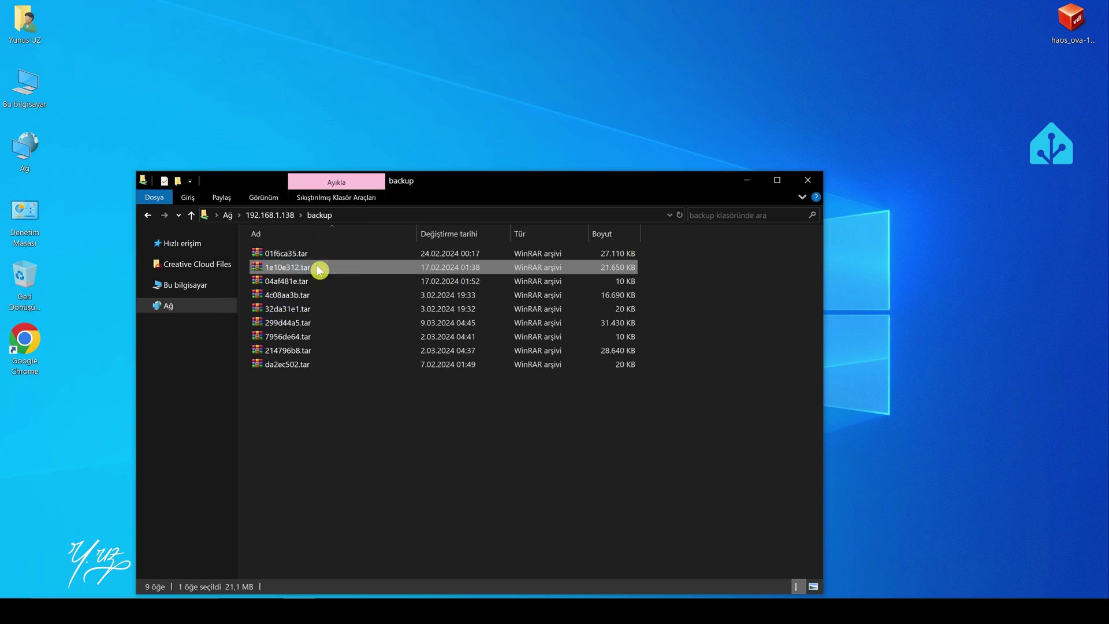
pyautogui.click(326, 429)
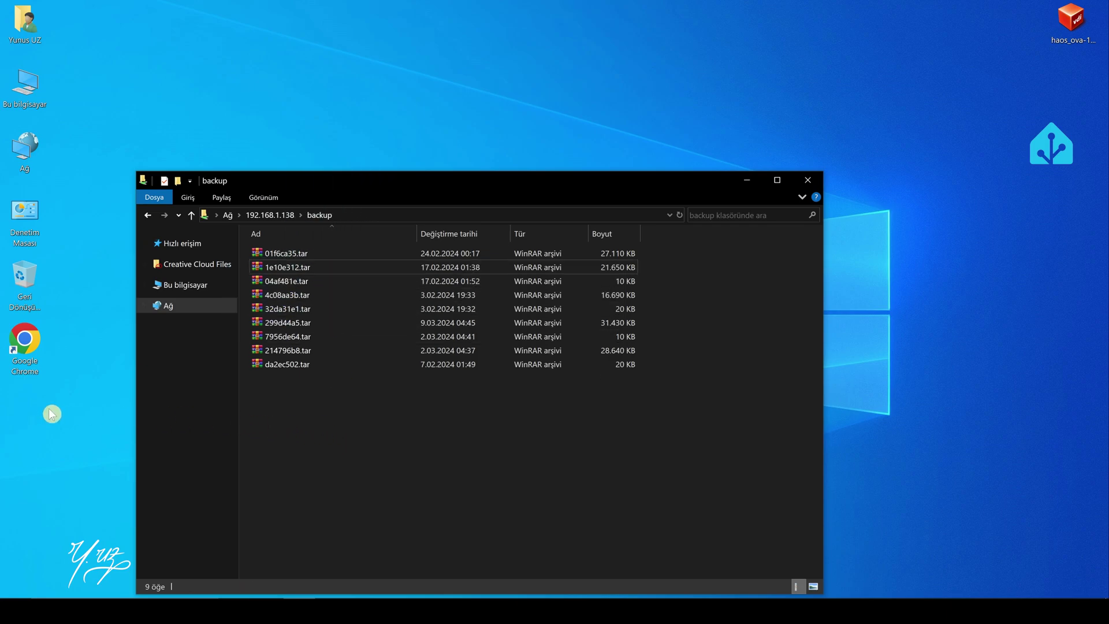
pyautogui.click(289, 217)
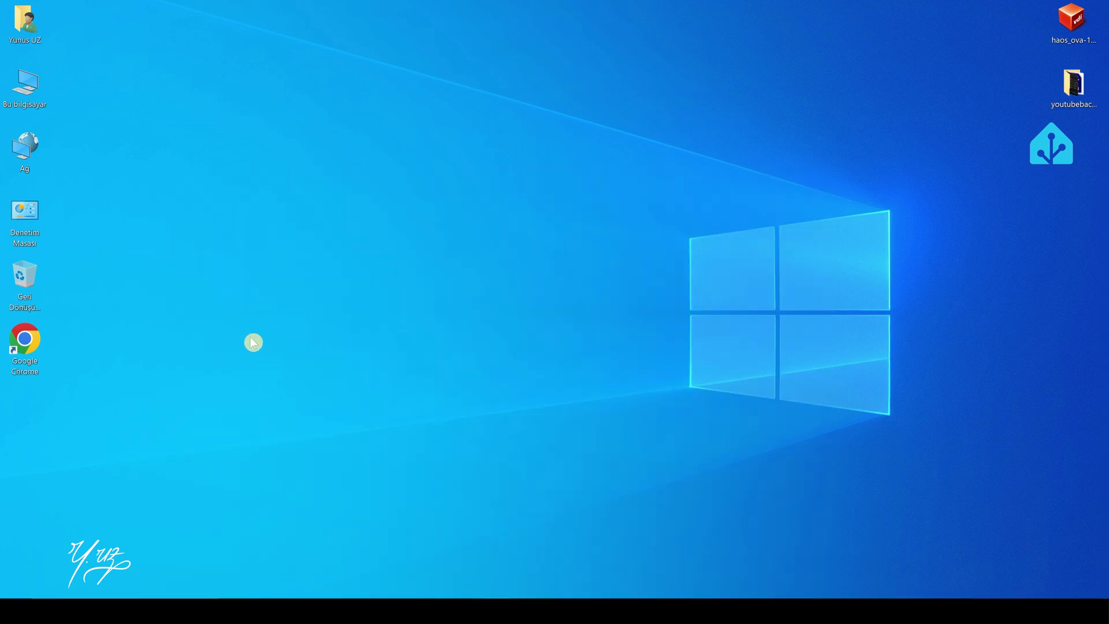
# Start a new shortcut on the Windows desktop and set its target location to \\192.168.1.138
pyautogui.rightClick(185, 315)
pyautogui.moveTo(260, 440)
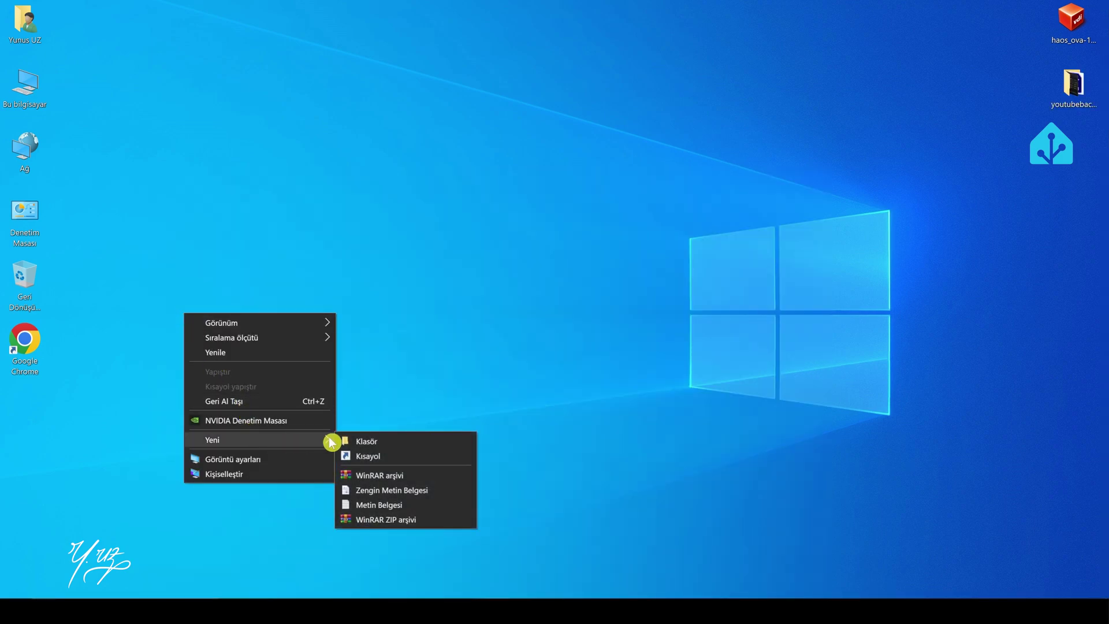
pyautogui.click(381, 456)
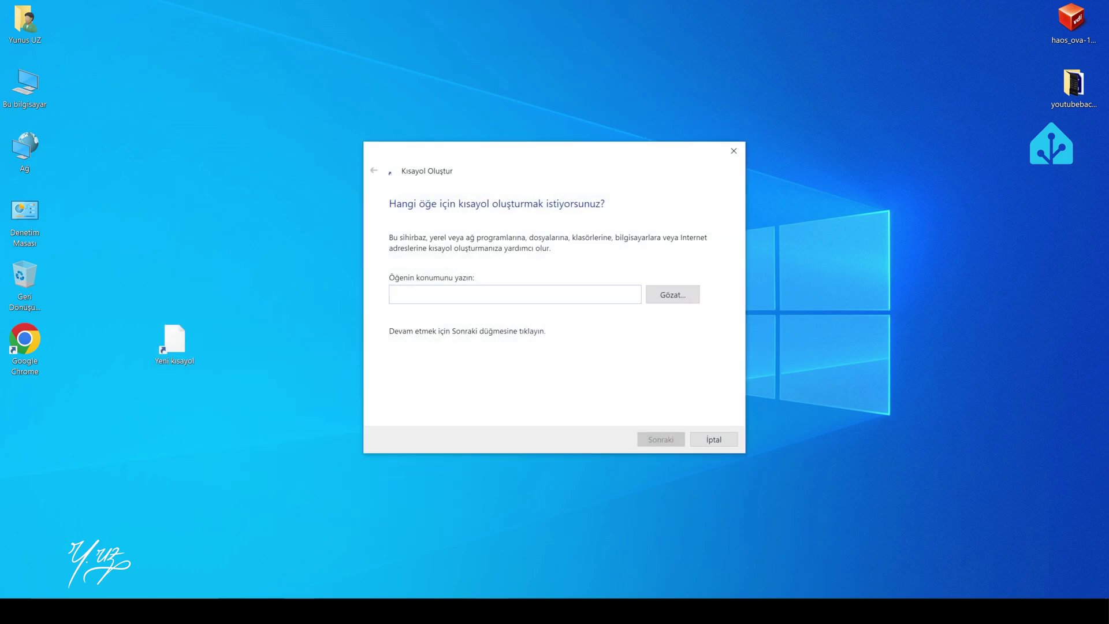
pyautogui.write('\\\\')
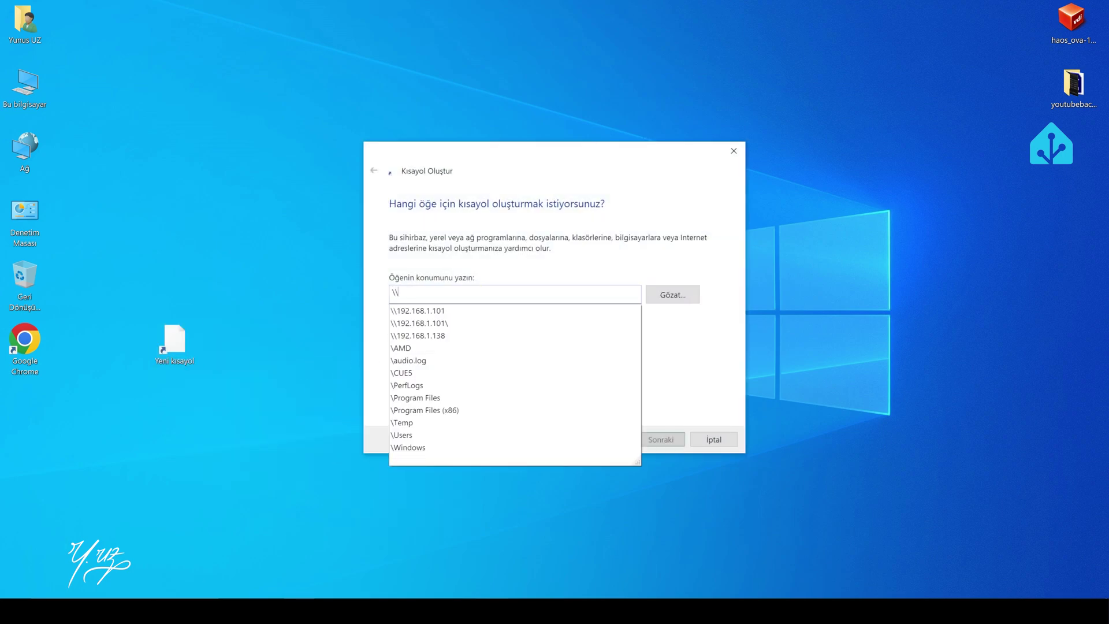
pyautogui.write('192')
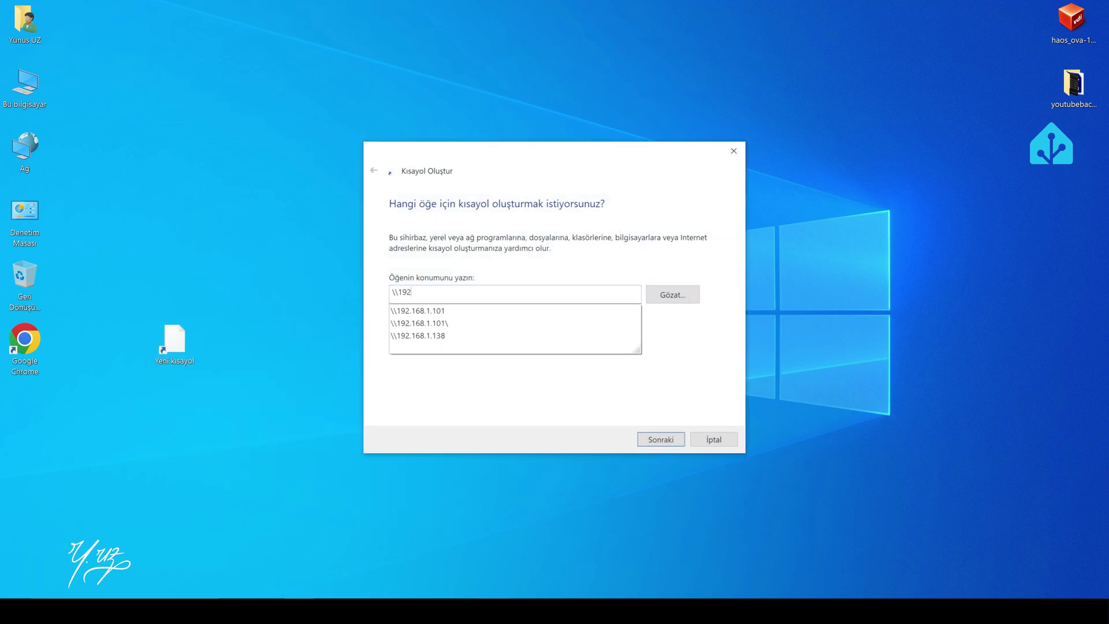
pyautogui.write('.168.1.1')
pyautogui.write('38')
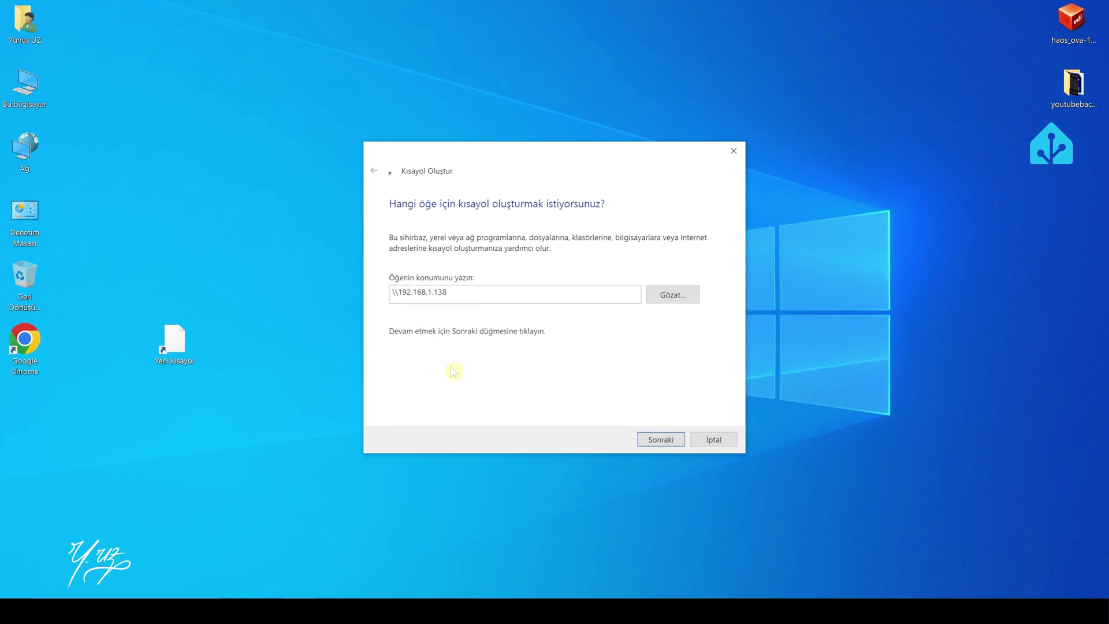
# Finish the shortcut with the name Home Assistant, and open it to check the server's shared folders
pyautogui.click(659, 441)
pyautogui.write('Home Assistant')
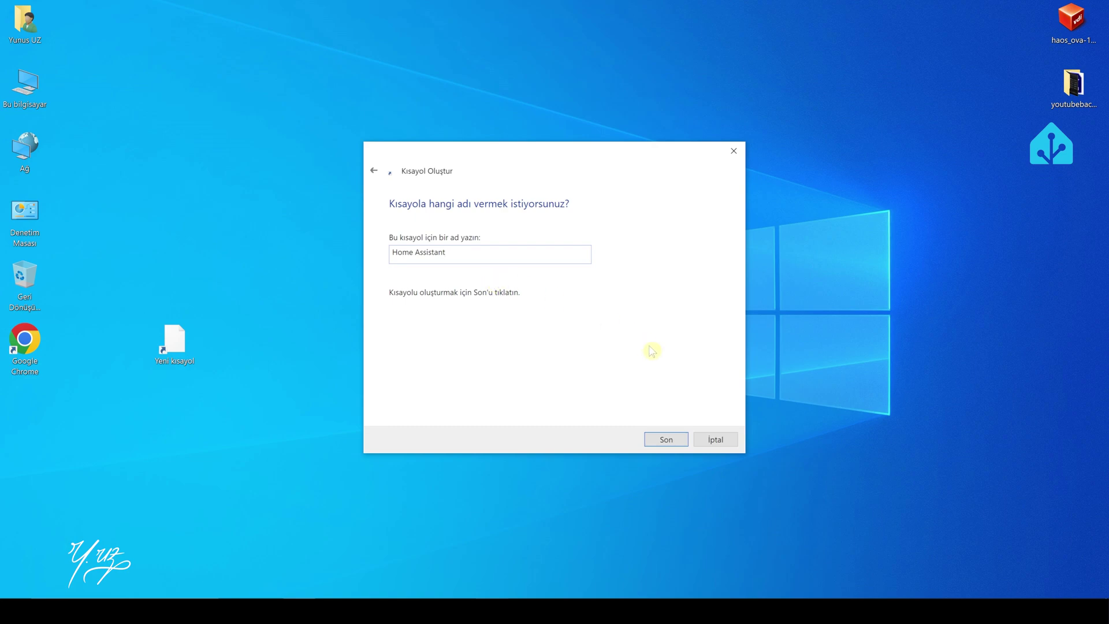
pyautogui.click(666, 439)
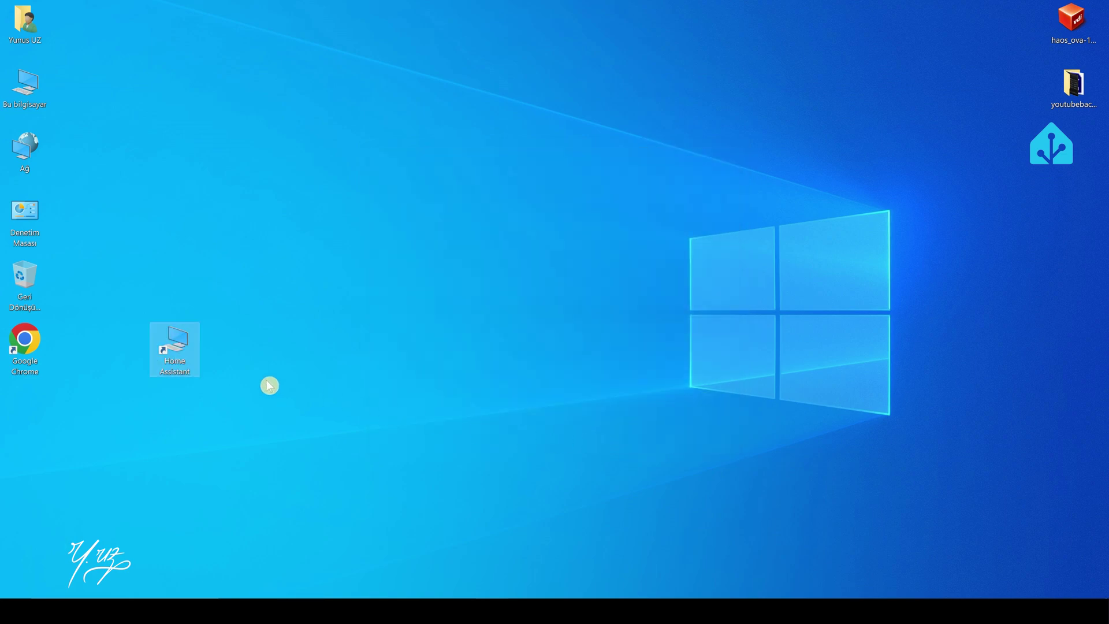
pyautogui.doubleClick(183, 347)
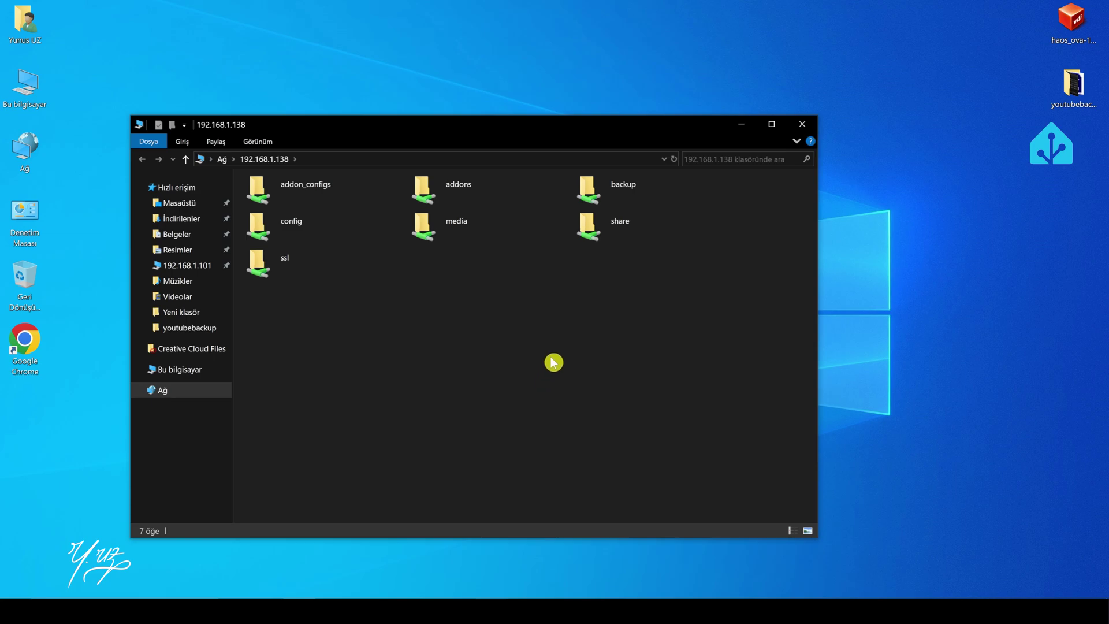
pyautogui.click(800, 127)
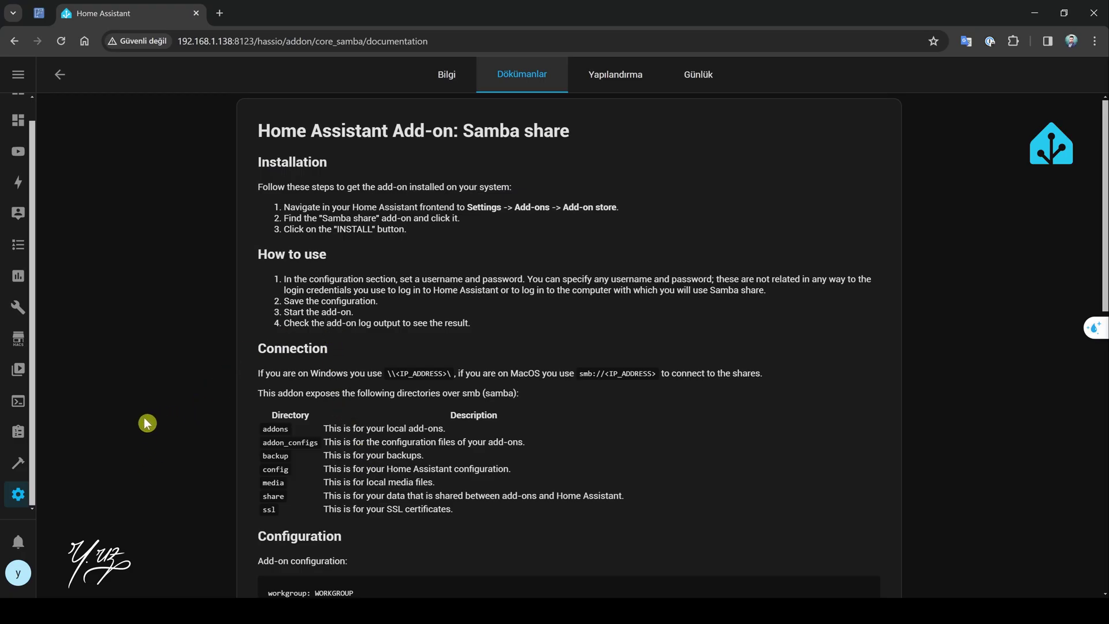
# Switch to Home Assistant in the browser and examine the system's backup list and the options for creating a backup
pyautogui.click(18, 494)
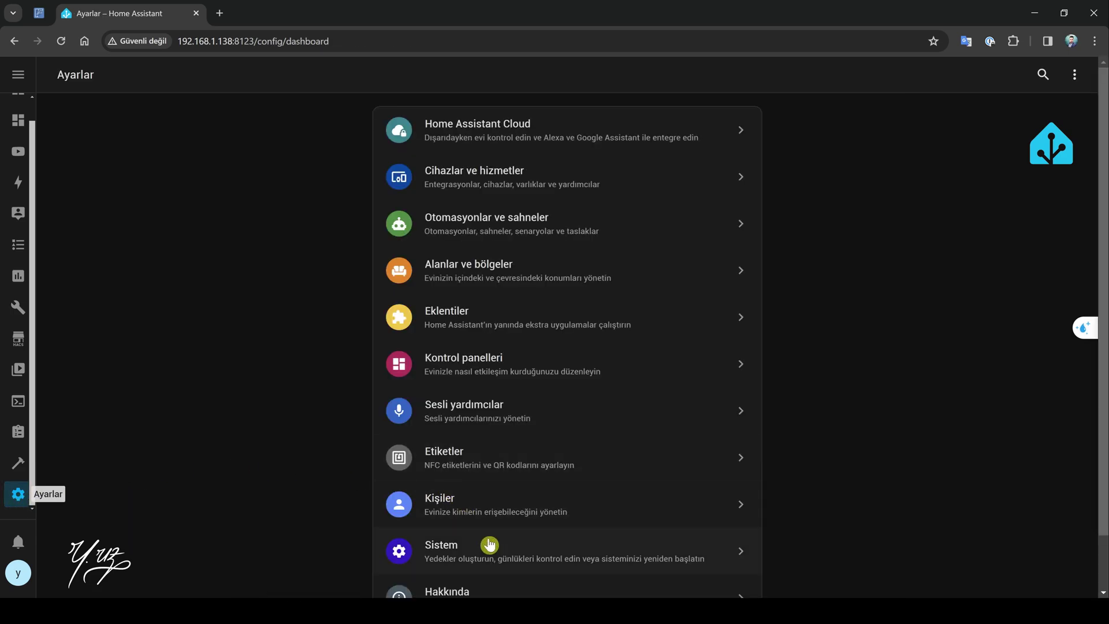
pyautogui.click(492, 557)
pyautogui.click(466, 317)
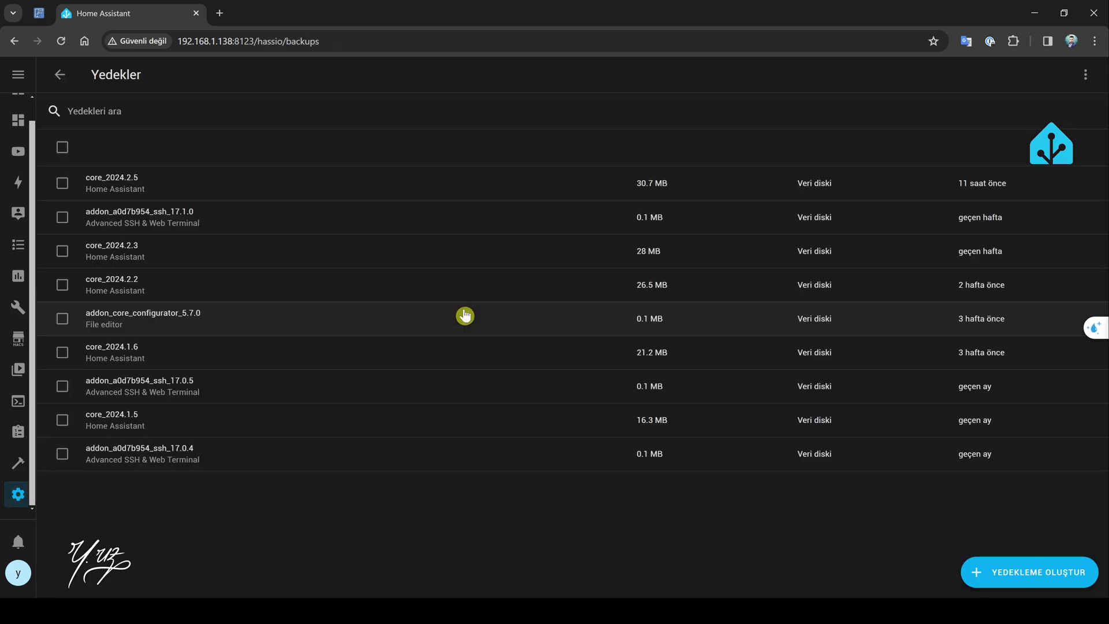
pyautogui.click(1037, 571)
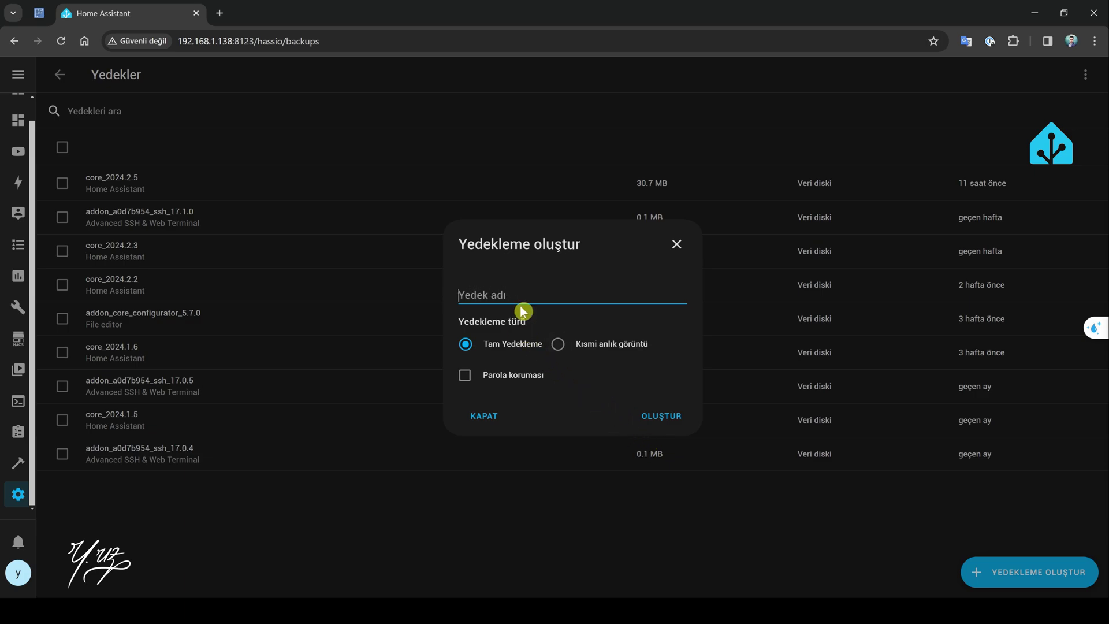
pyautogui.click(640, 411)
pyautogui.click(677, 245)
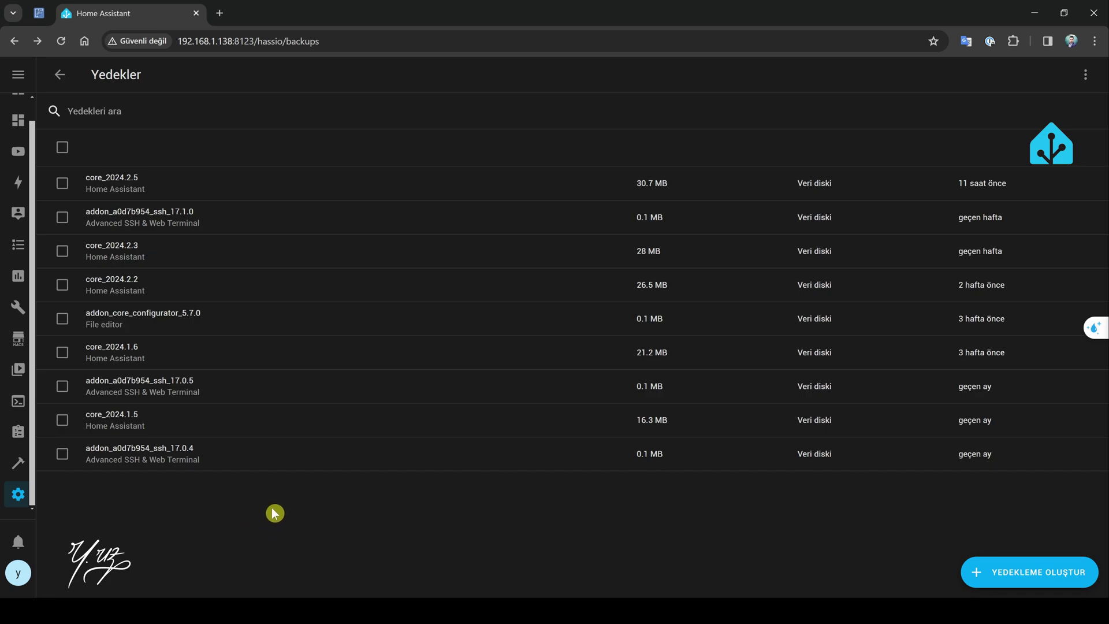
pyautogui.click(18, 494)
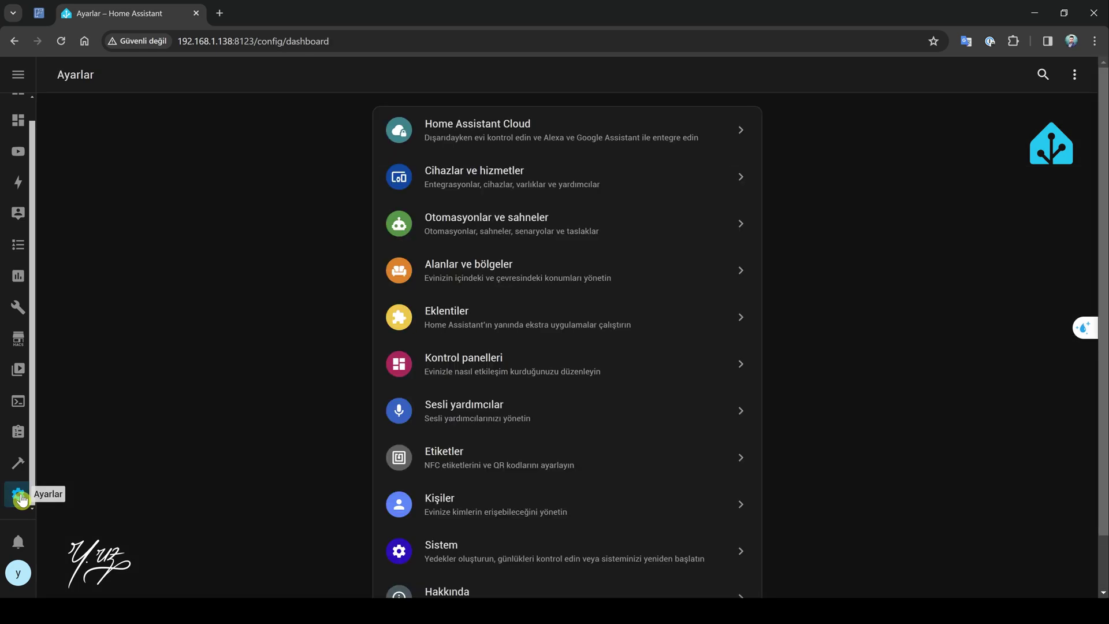
pyautogui.click(475, 323)
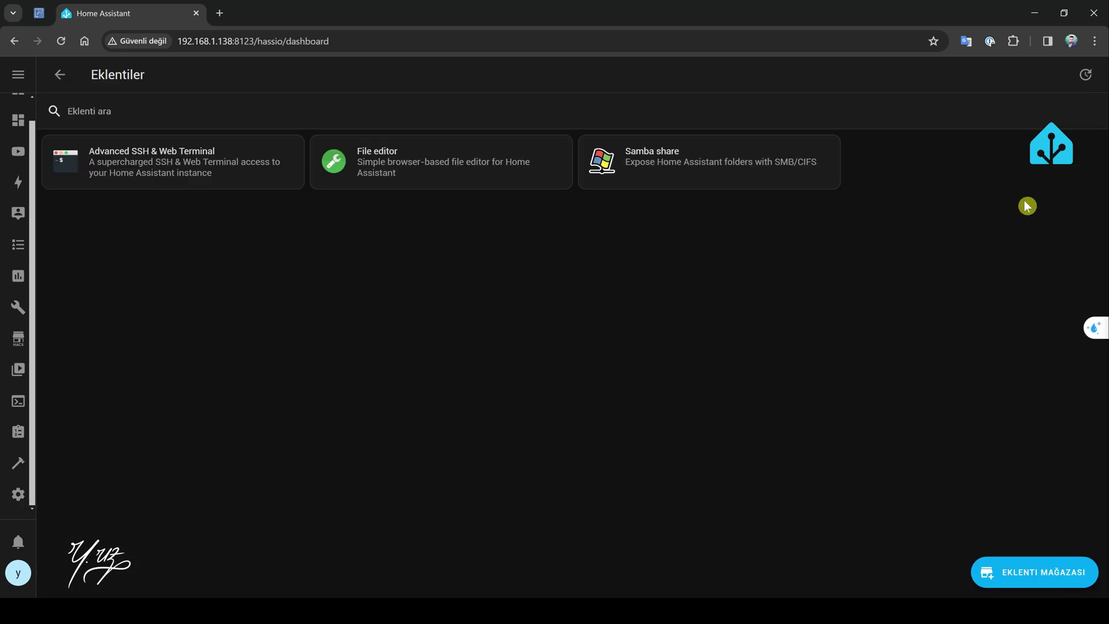
pyautogui.click(1036, 559)
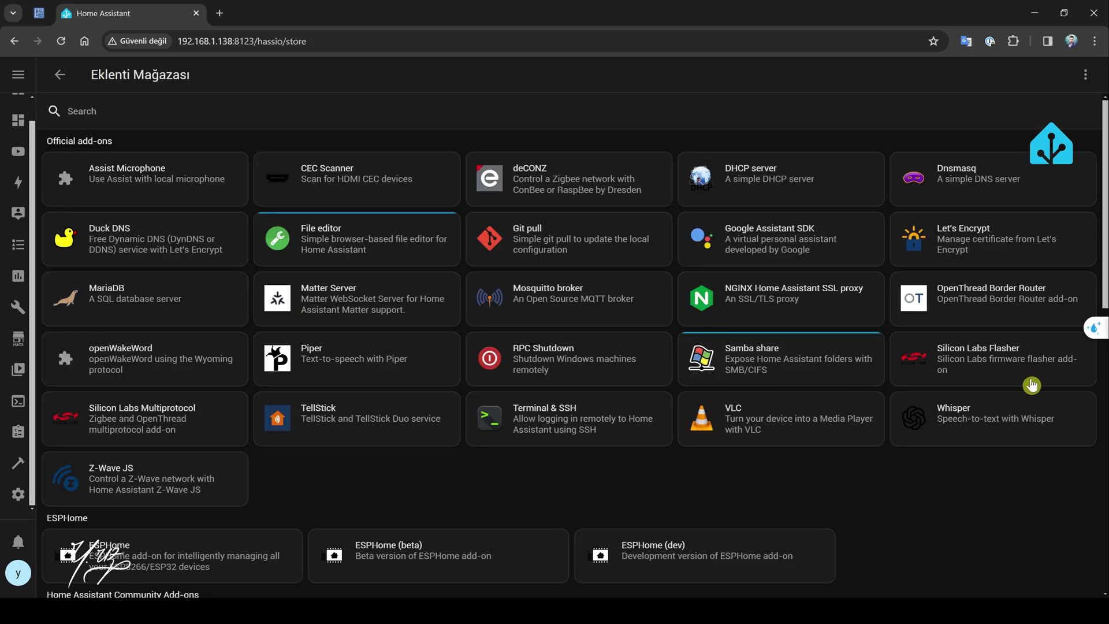
pyautogui.click(1087, 78)
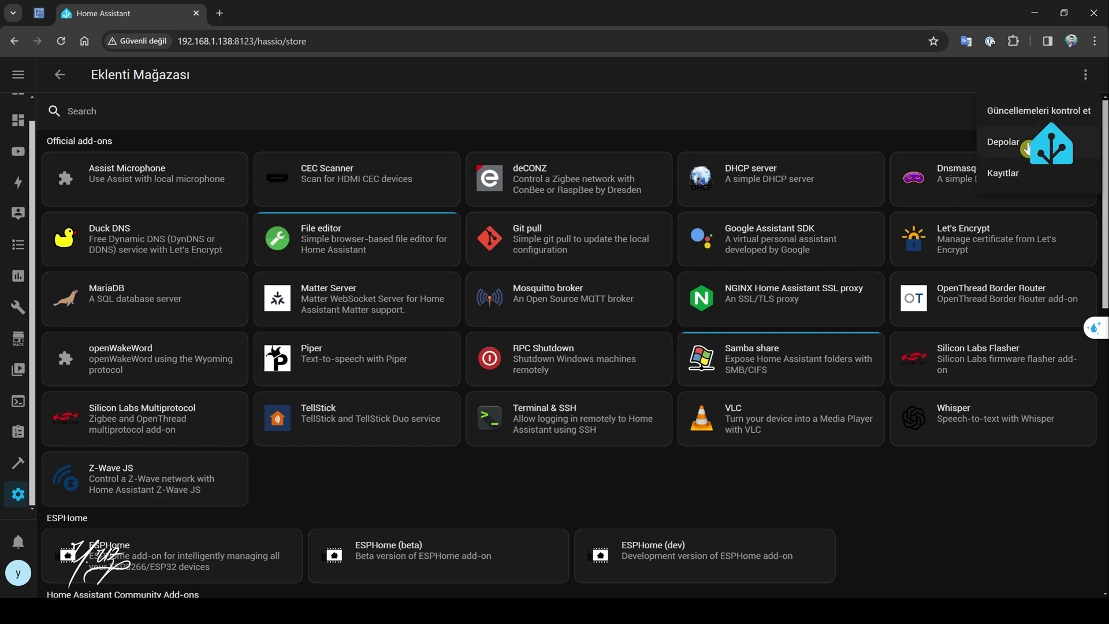
pyautogui.click(1016, 149)
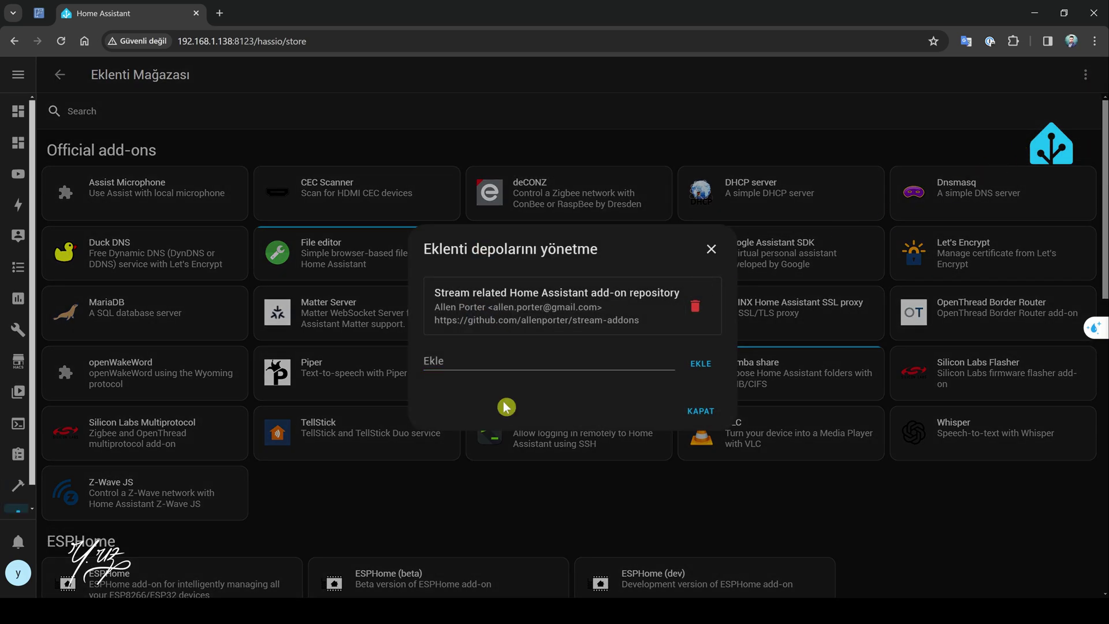
pyautogui.click(457, 365)
pyautogui.write('https://github.com/sabeechen/hassio-google-drive-backup')
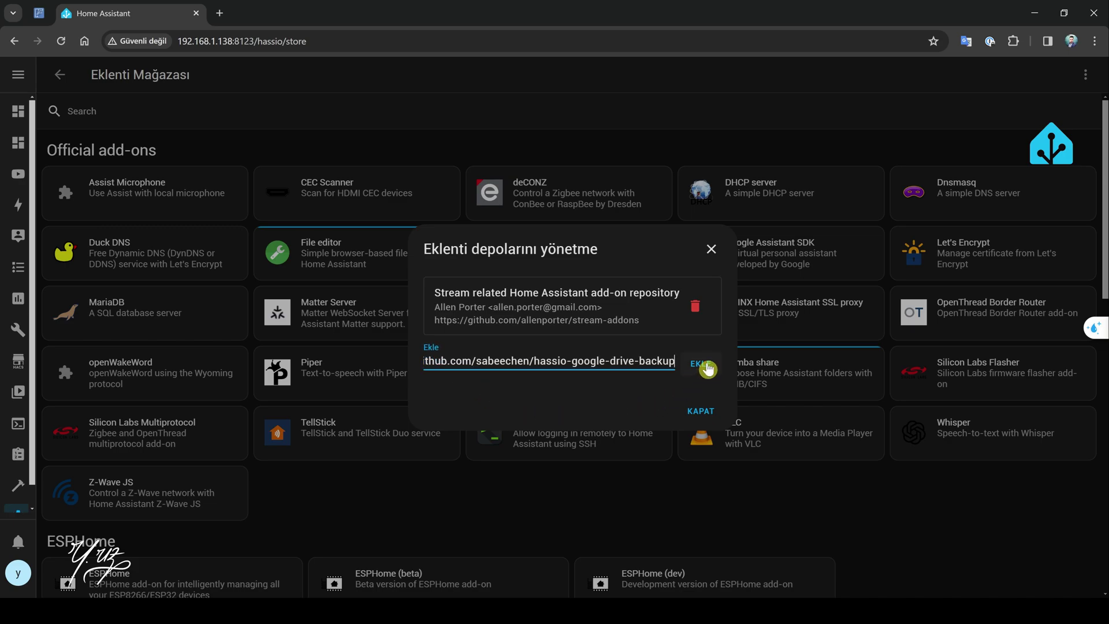
pyautogui.click(707, 366)
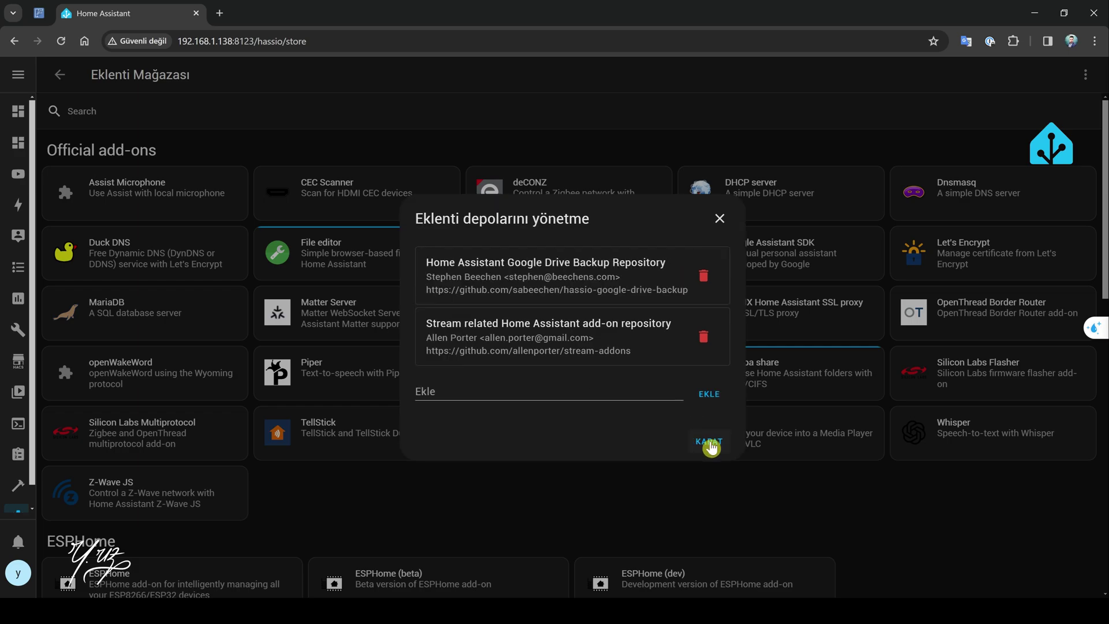
pyautogui.click(709, 449)
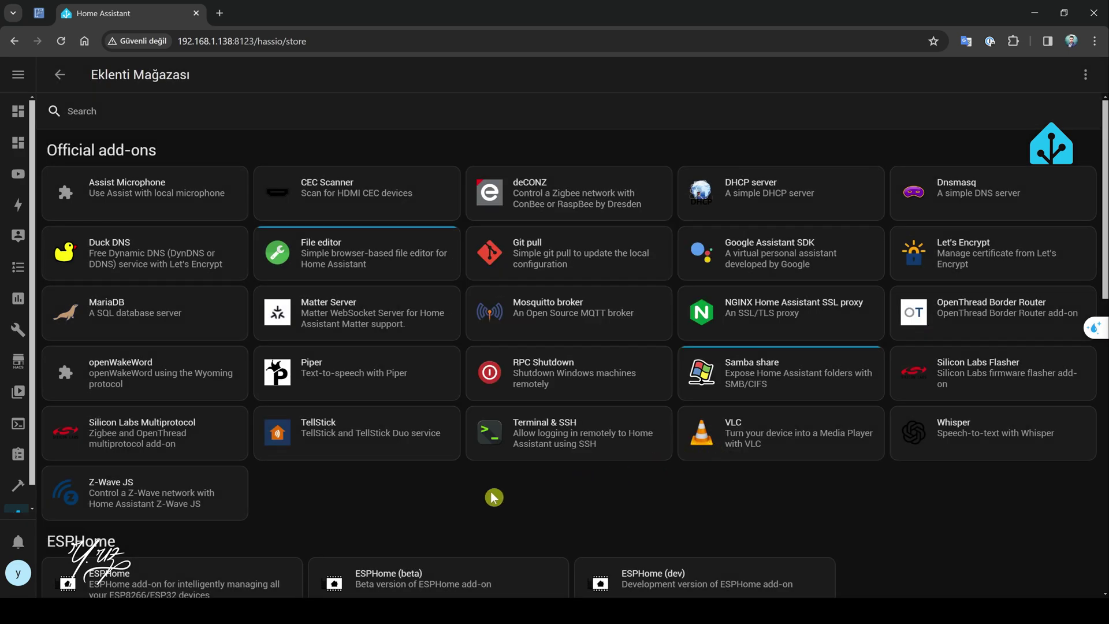
# Restart Home Assistant from the developer tools
pyautogui.click(14, 476)
pyautogui.click(858, 298)
pyautogui.click(659, 352)
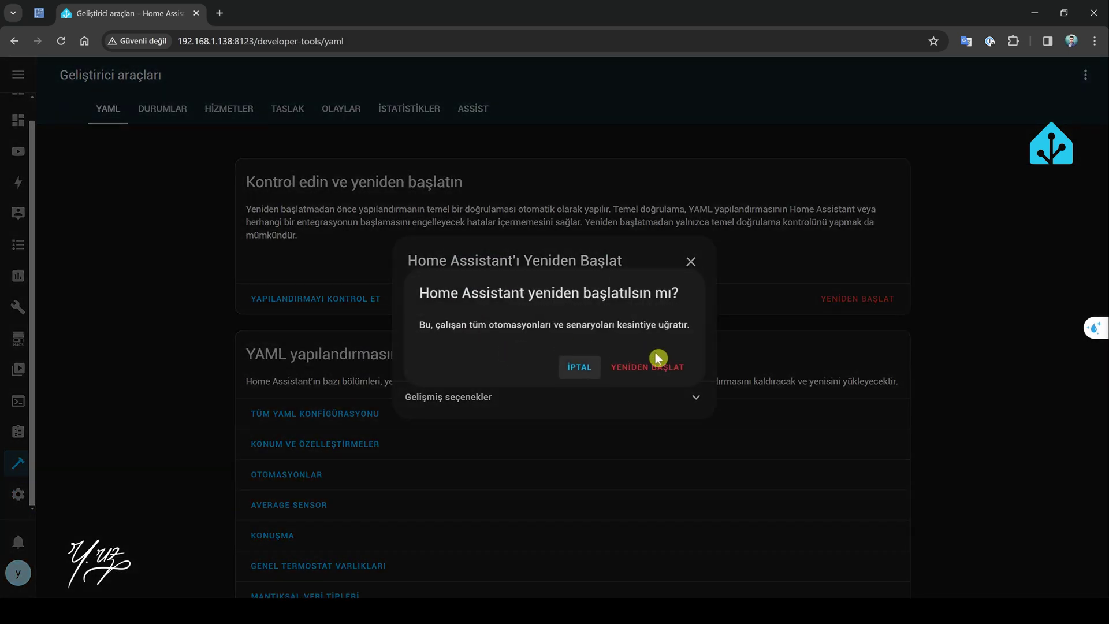
pyautogui.click(650, 366)
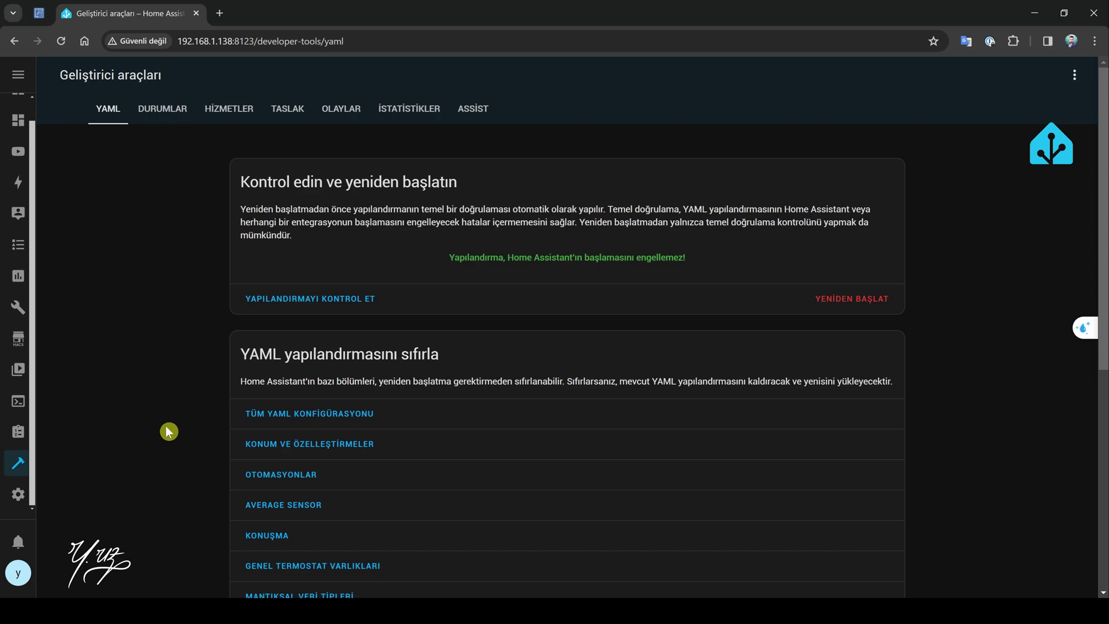
# Install the Home Assistant Google Drive Backup add-on from the add-on store and start it
pyautogui.click(18, 494)
pyautogui.click(475, 342)
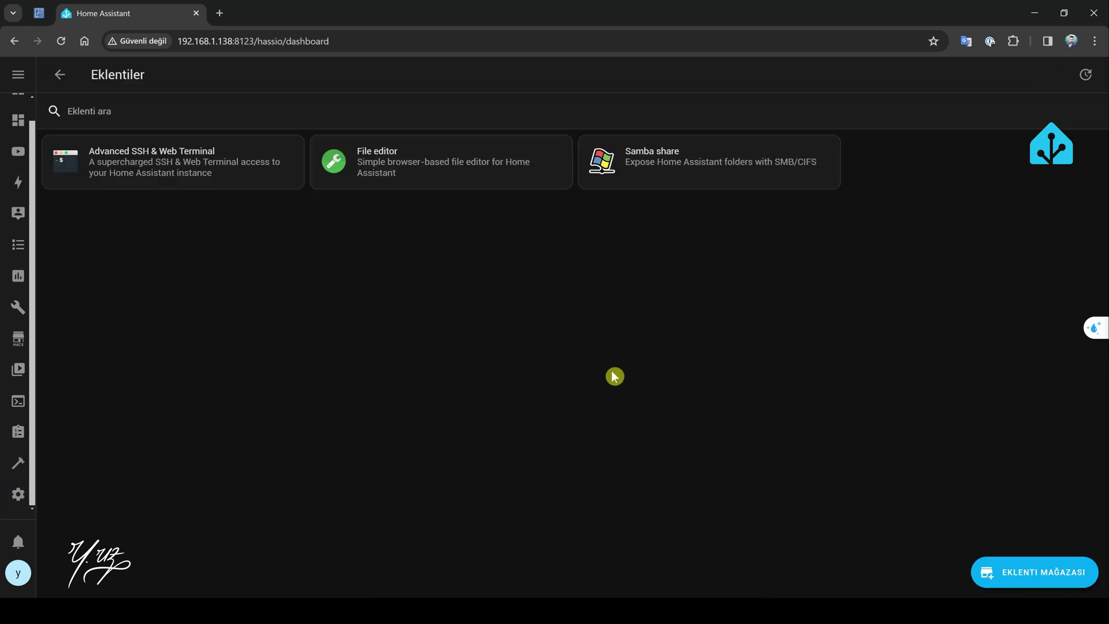
pyautogui.click(1038, 574)
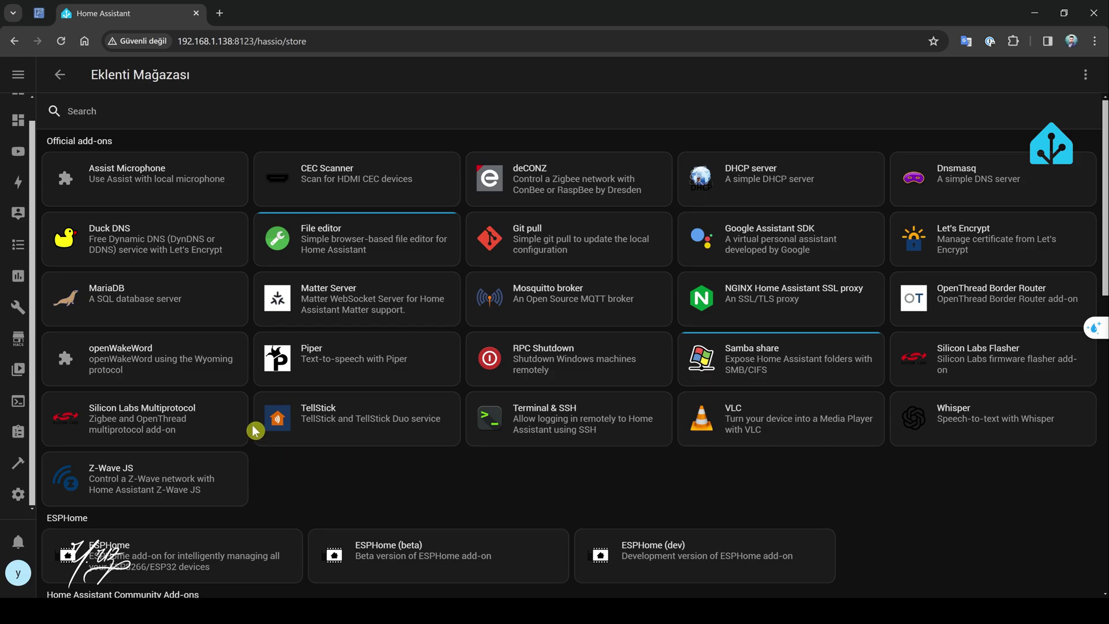
pyautogui.scroll(-13, 253, 428)
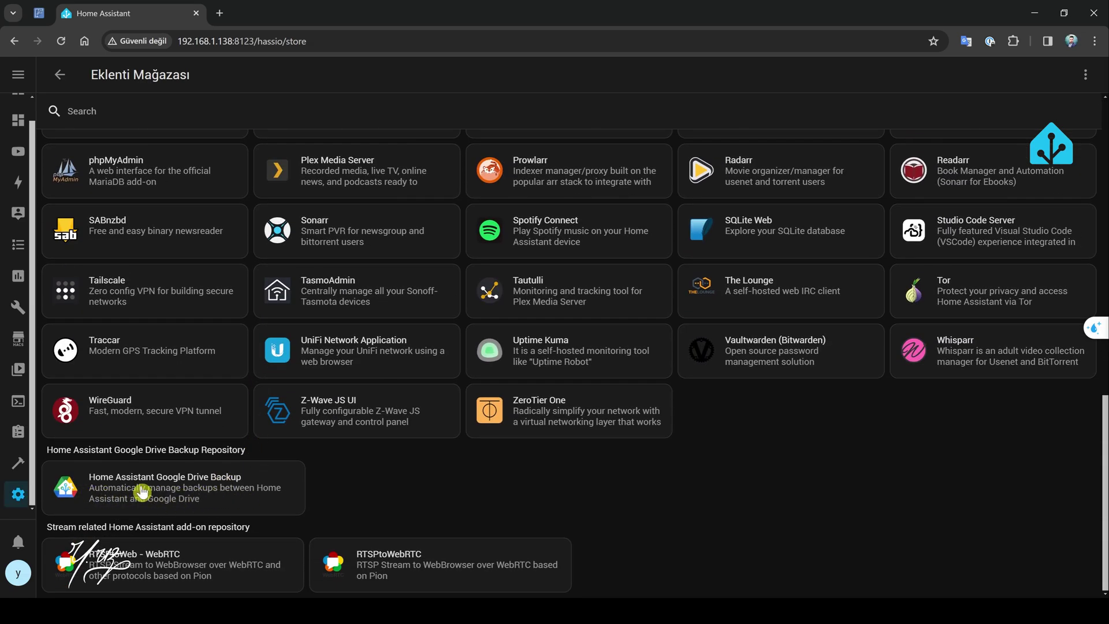
pyautogui.click(142, 492)
pyautogui.click(272, 307)
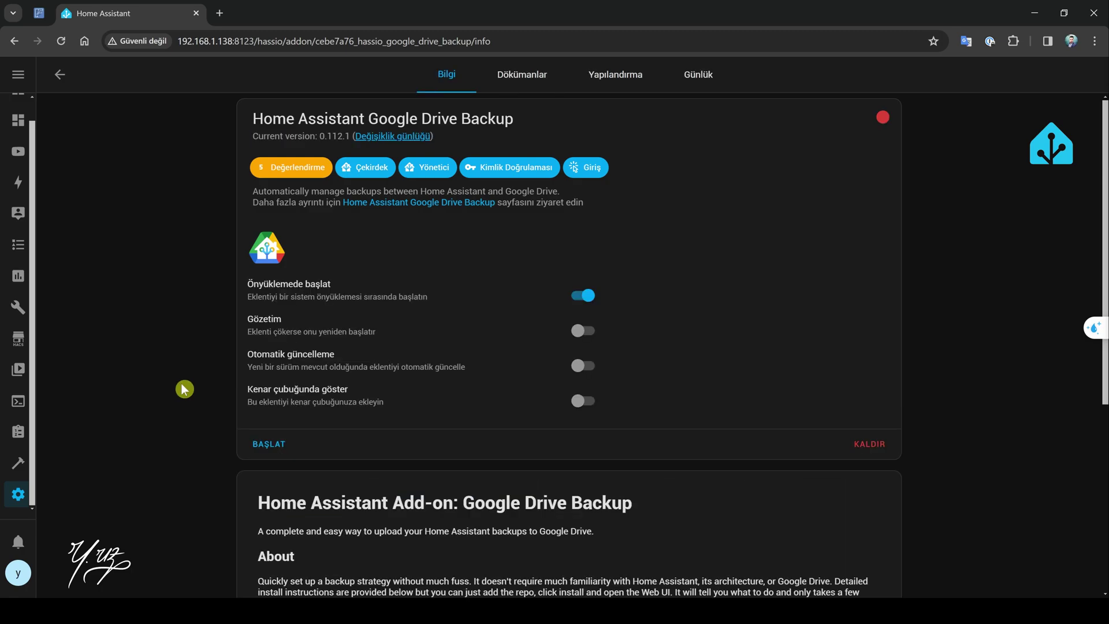
pyautogui.click(282, 448)
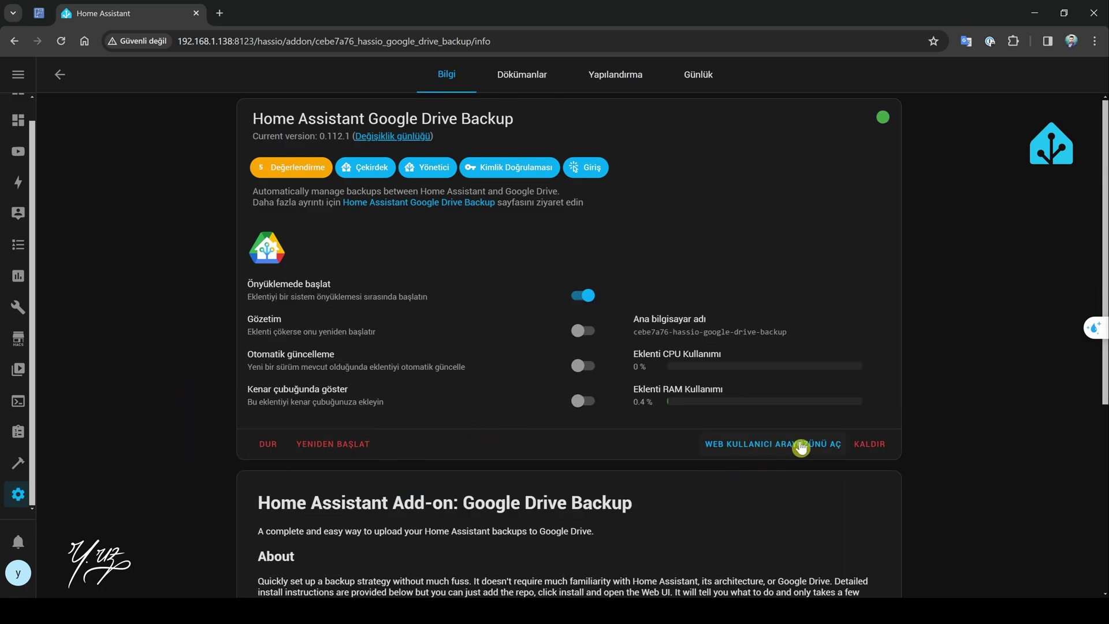
# Authenticate with Google Drive from the add-on's web interface, choosing the Google account and granting habackup.io access
pyautogui.click(778, 445)
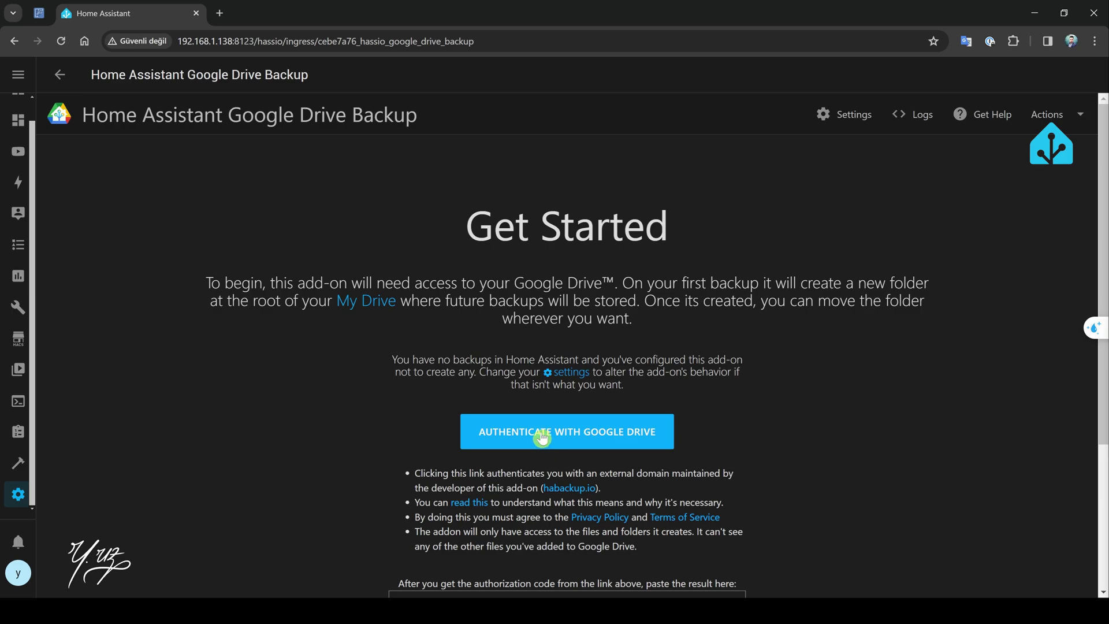
pyautogui.click(510, 434)
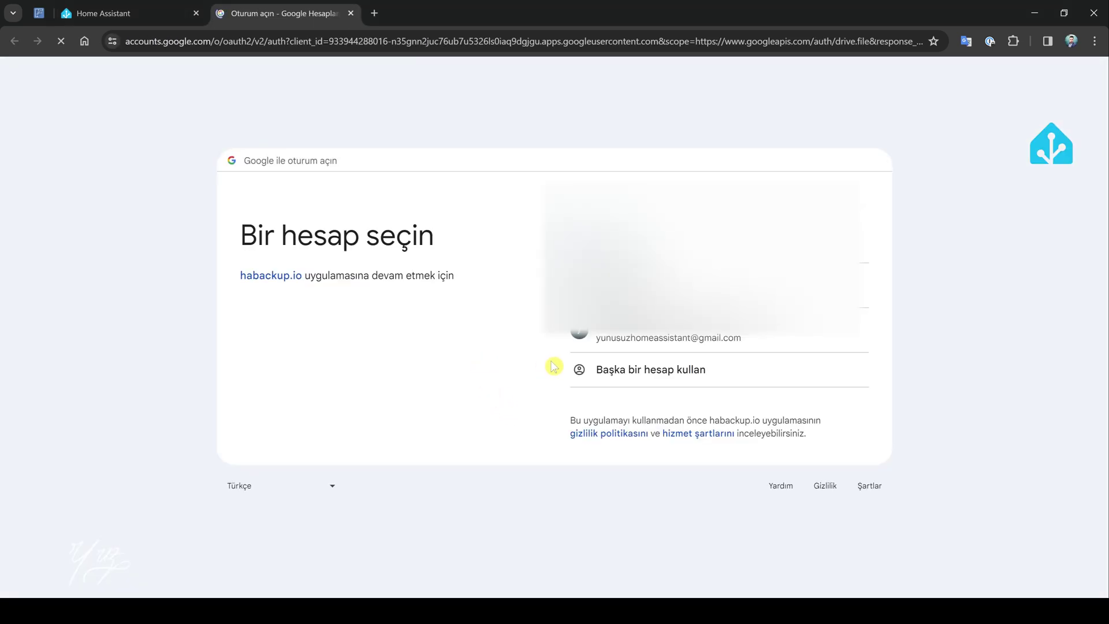
pyautogui.click(635, 368)
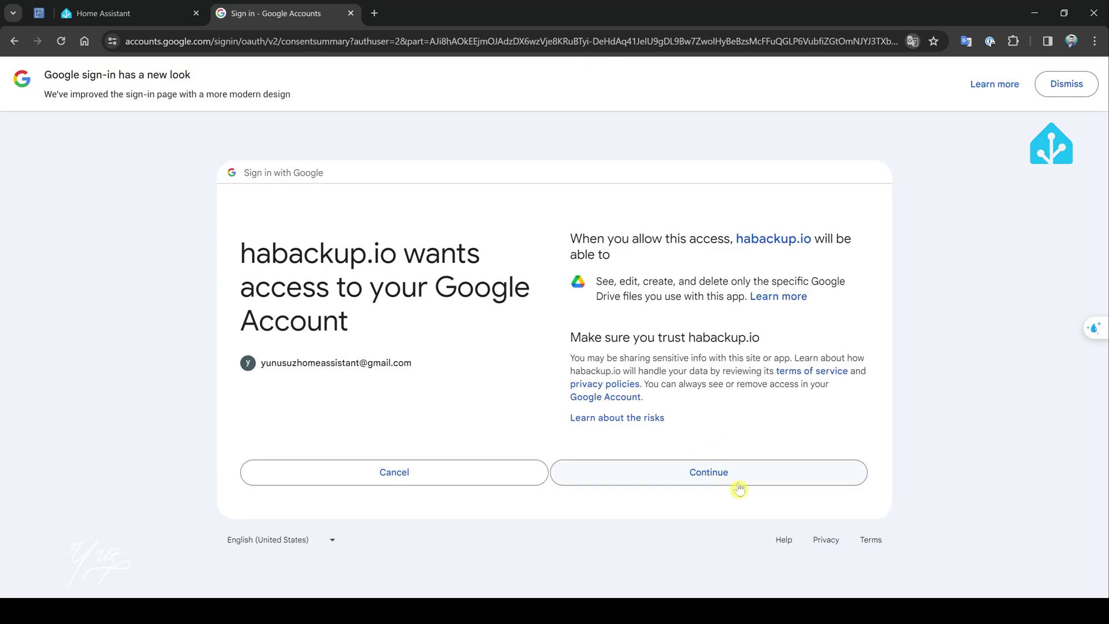
pyautogui.click(710, 477)
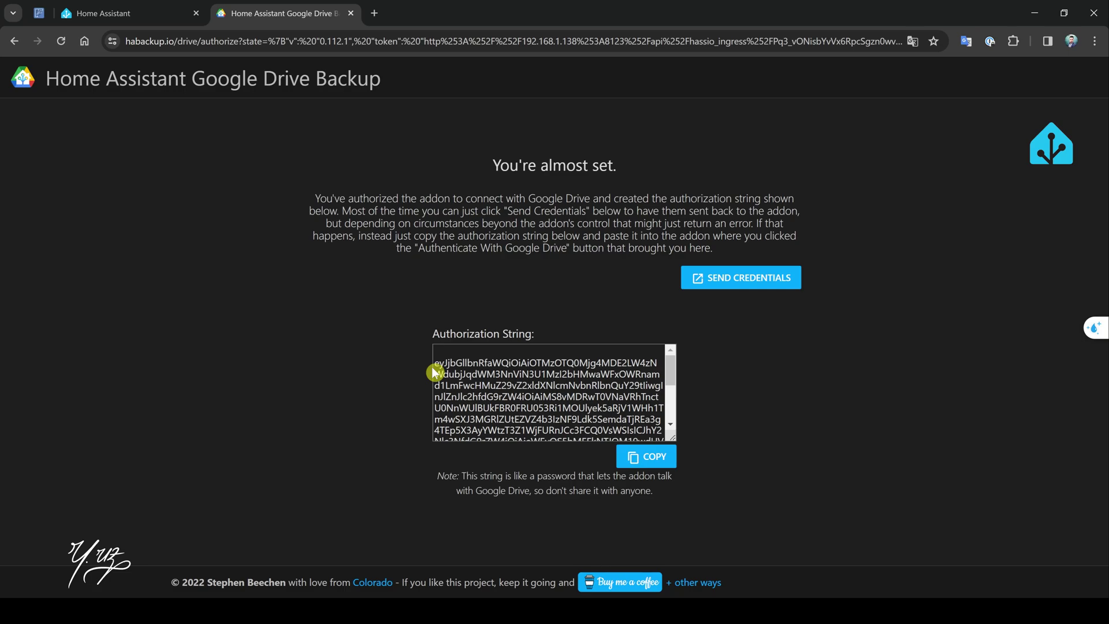
# Copy the generated authorization string, paste it into the add-on's authorization code field and save it
pyautogui.click(643, 458)
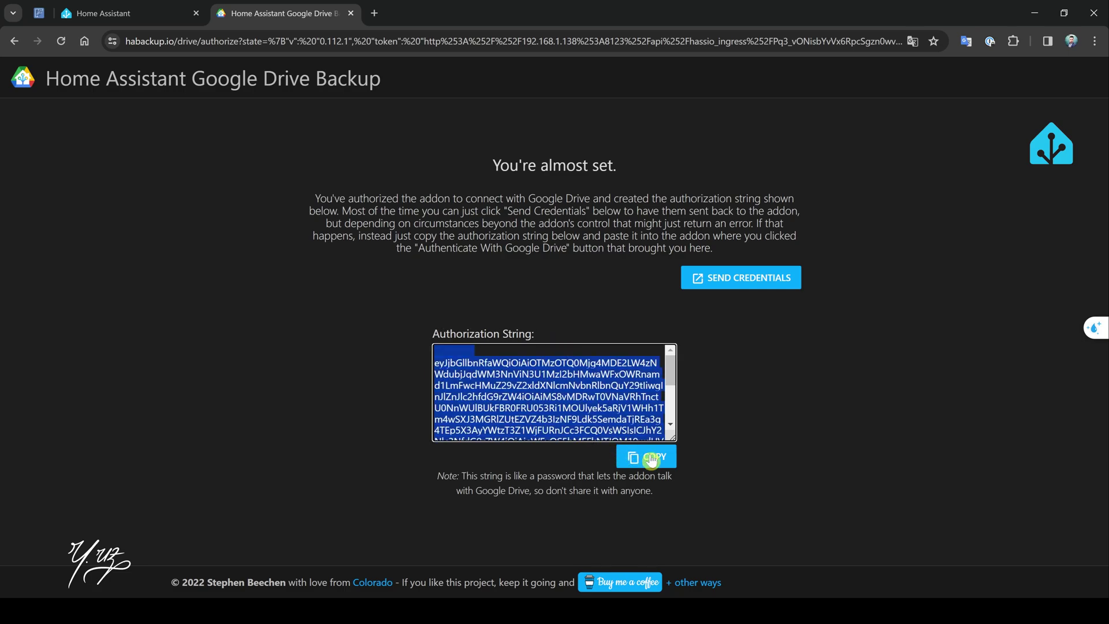
pyautogui.click(164, 14)
pyautogui.scroll(-3, 399, 400)
pyautogui.click(458, 406)
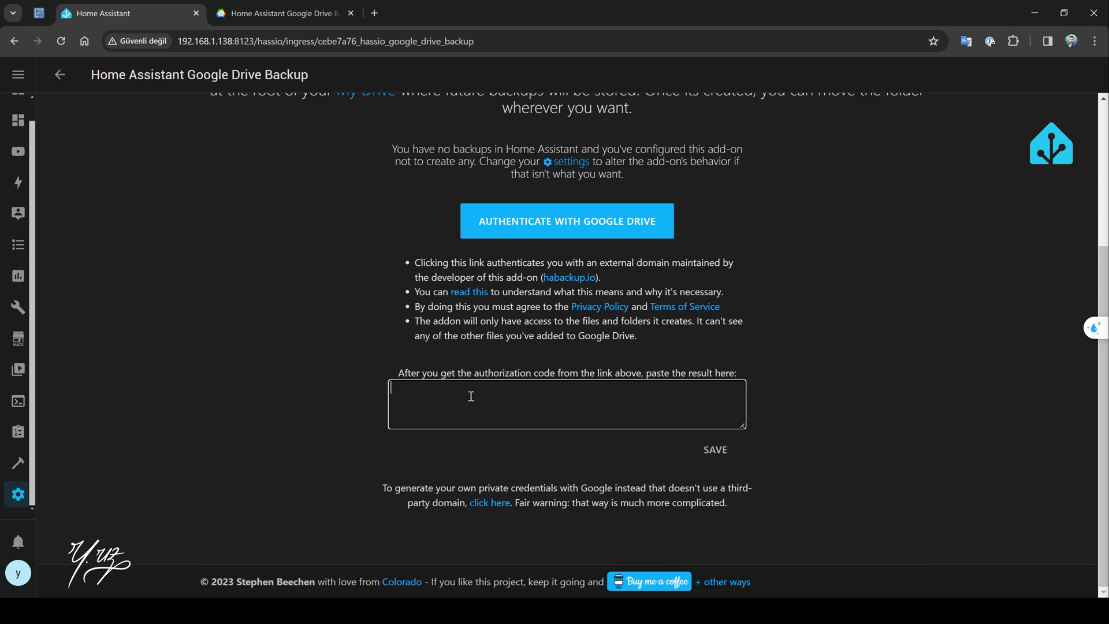
pyautogui.hotkey('ctrl', 'v')
pyautogui.click(710, 456)
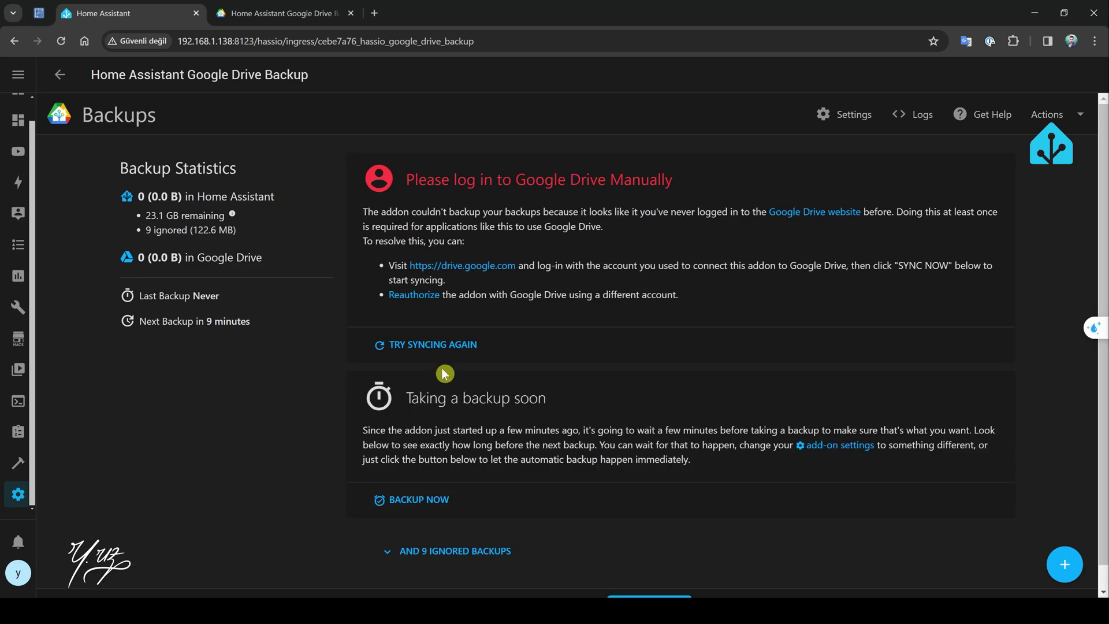
# Visit the Google Drive website through the add-on's link and retry syncing the add-on
pyautogui.click(441, 351)
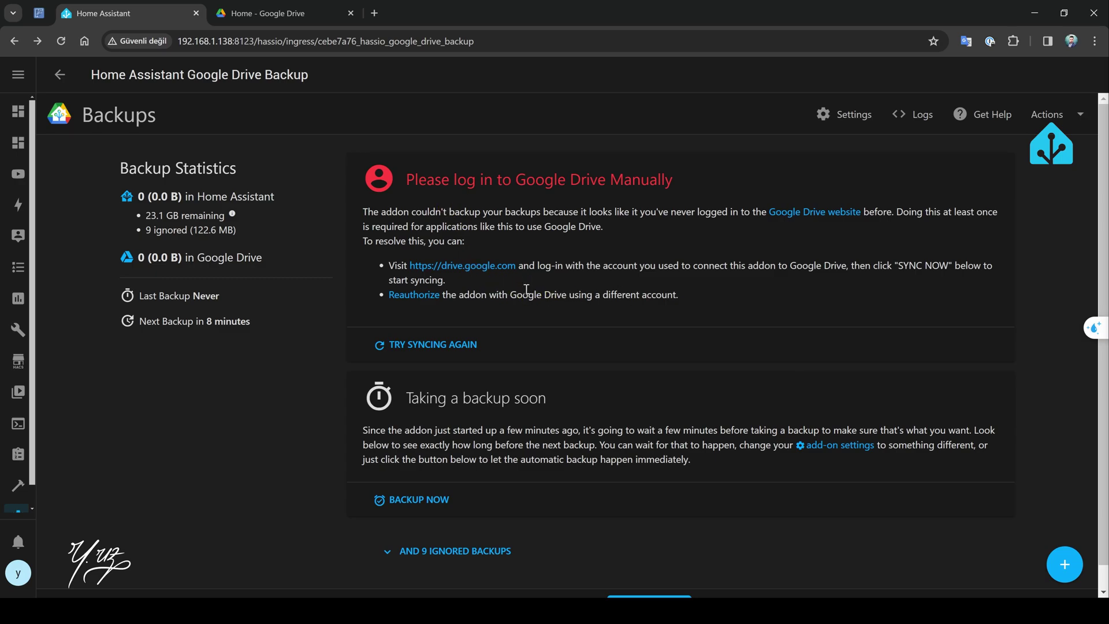
pyautogui.click(463, 272)
pyautogui.click(430, 354)
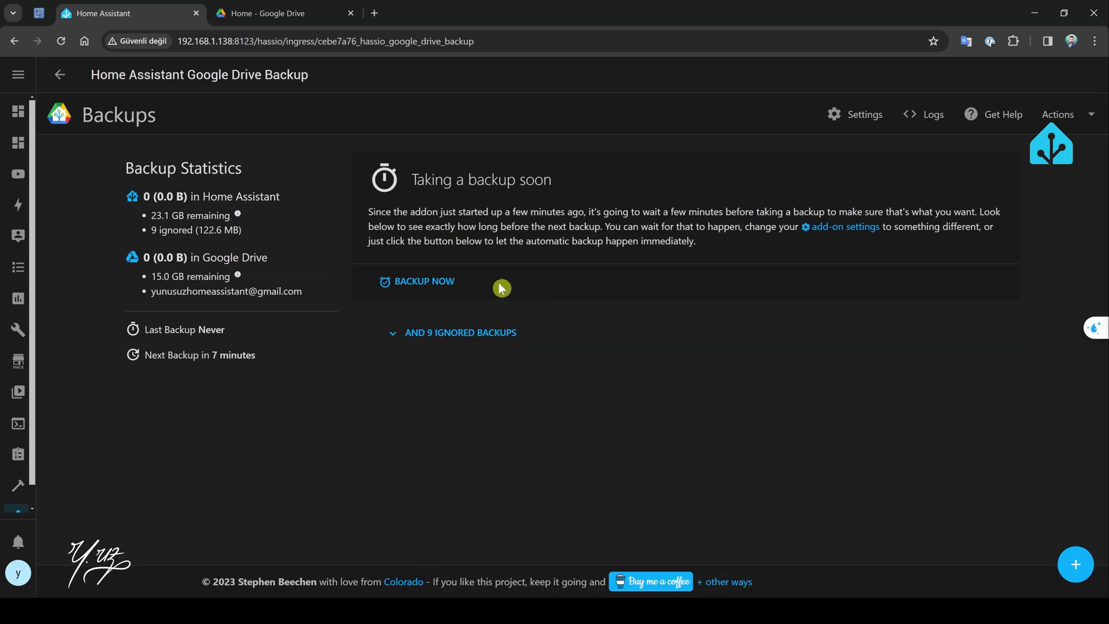
# Run the pending backup immediately and decline sharing error reports with the developer
pyautogui.click(410, 284)
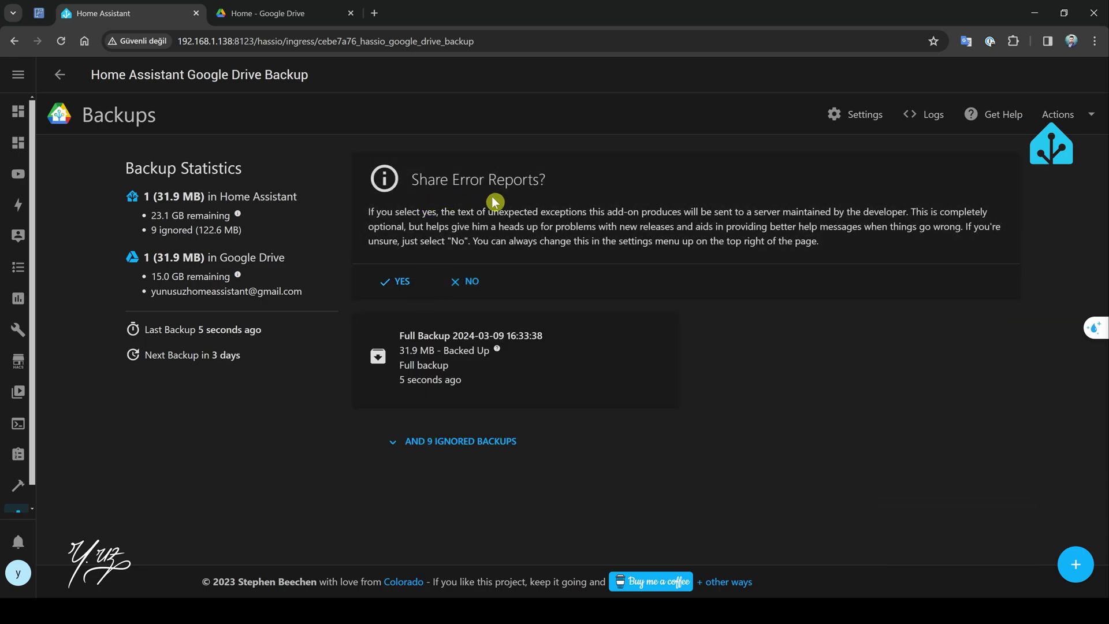
pyautogui.click(468, 282)
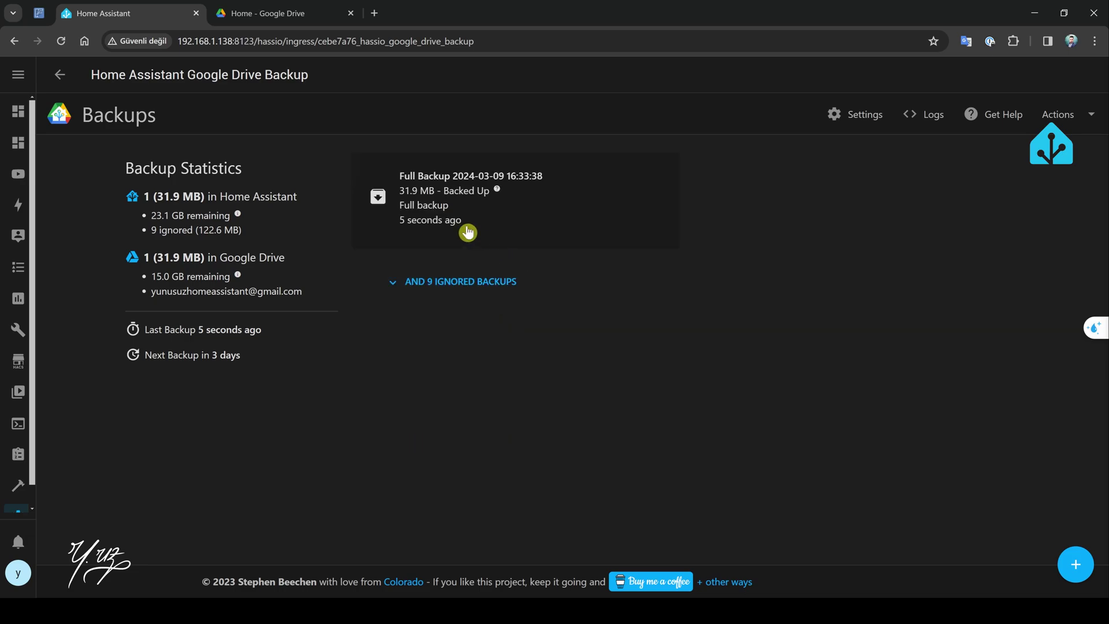
# Switch to Google Drive, inspect the Home Assistant Backups folder in My Drive for the uploaded backup, and return to the add-on
pyautogui.click(282, 7)
pyautogui.click(63, 180)
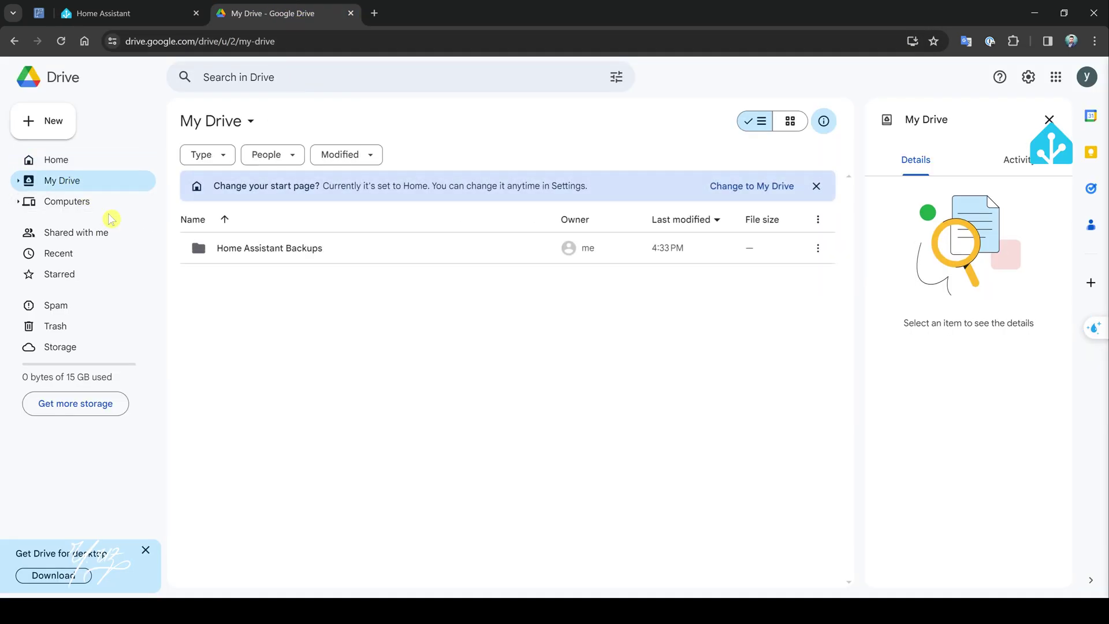
pyautogui.click(283, 254)
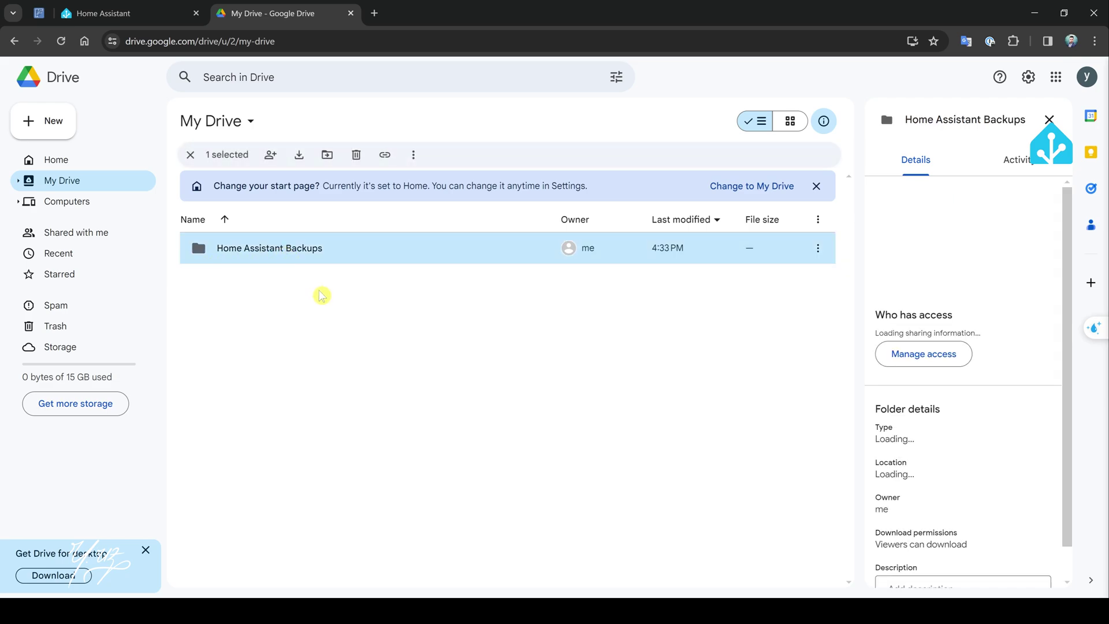
pyautogui.doubleClick(307, 247)
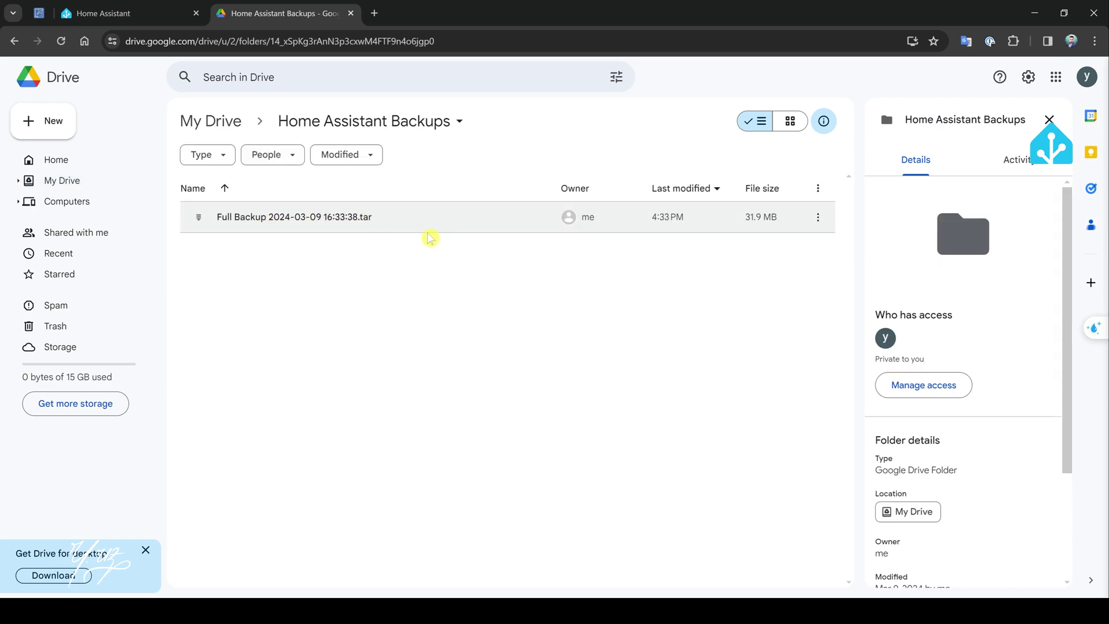
pyautogui.click(163, 19)
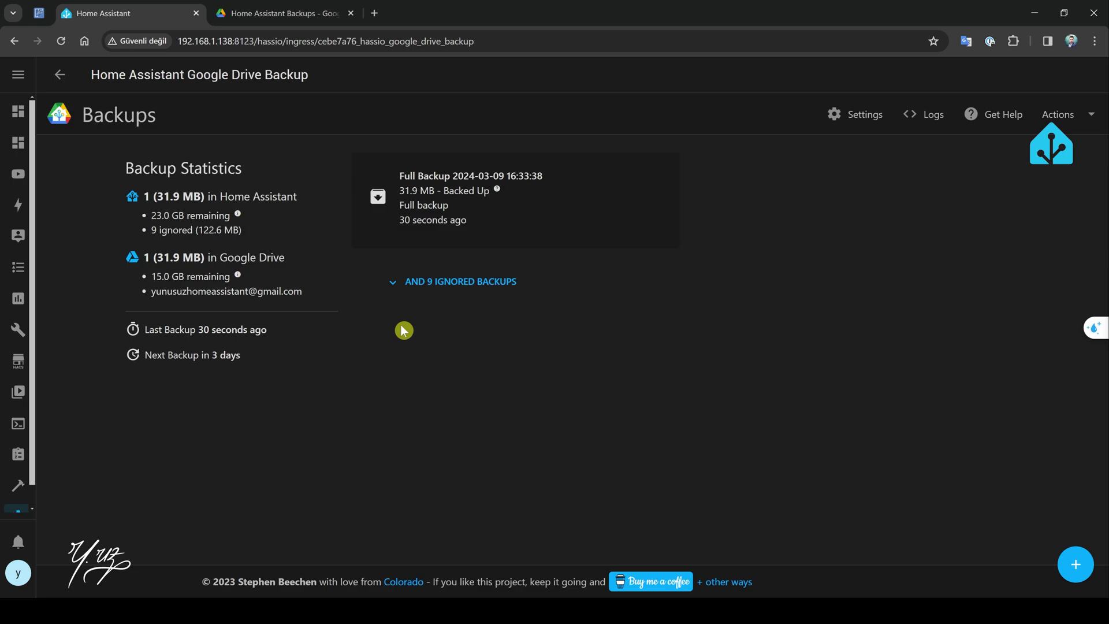
# In the add-on settings, set the maximum number of backups kept in Google Drive to 7
pyautogui.click(853, 124)
pyautogui.click(312, 258)
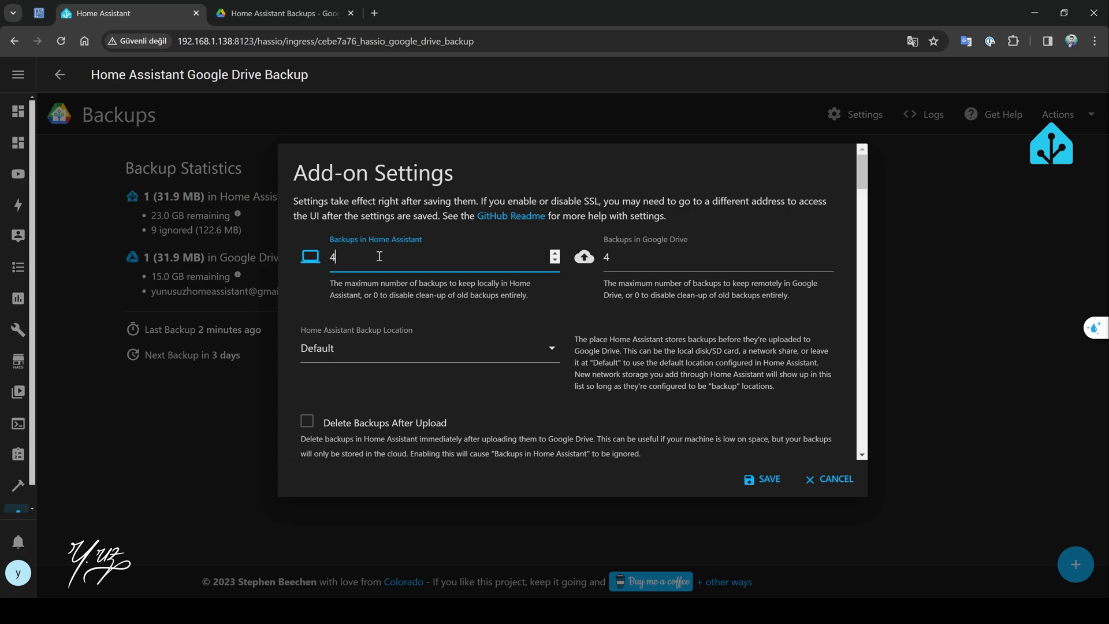
pyautogui.click(633, 262)
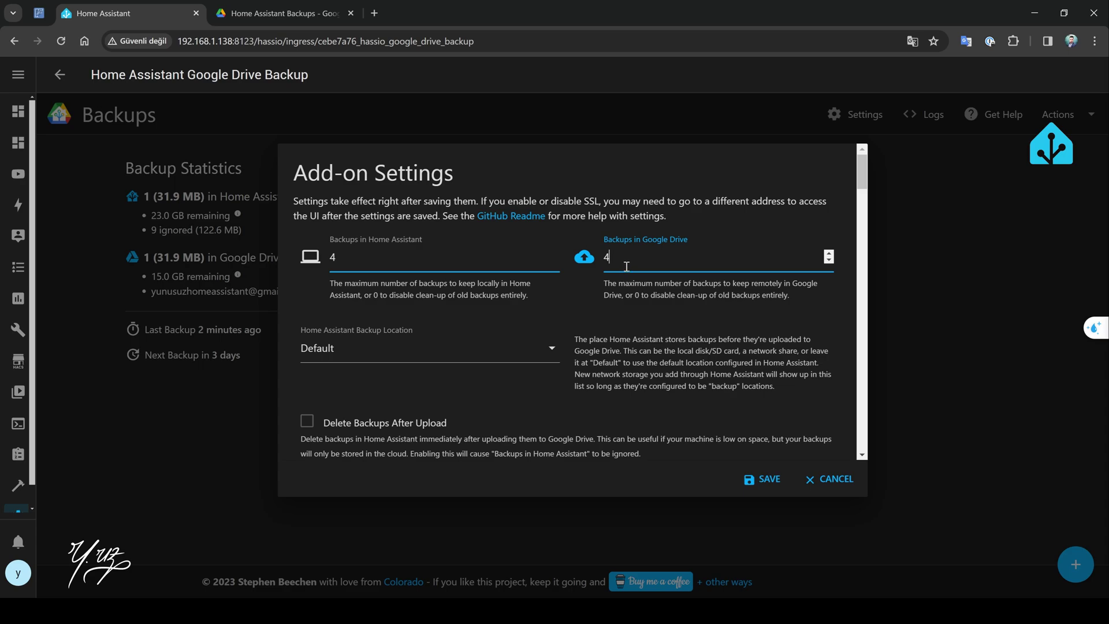
pyautogui.press('BackSpace')
pyautogui.write('7')
pyautogui.click(632, 322)
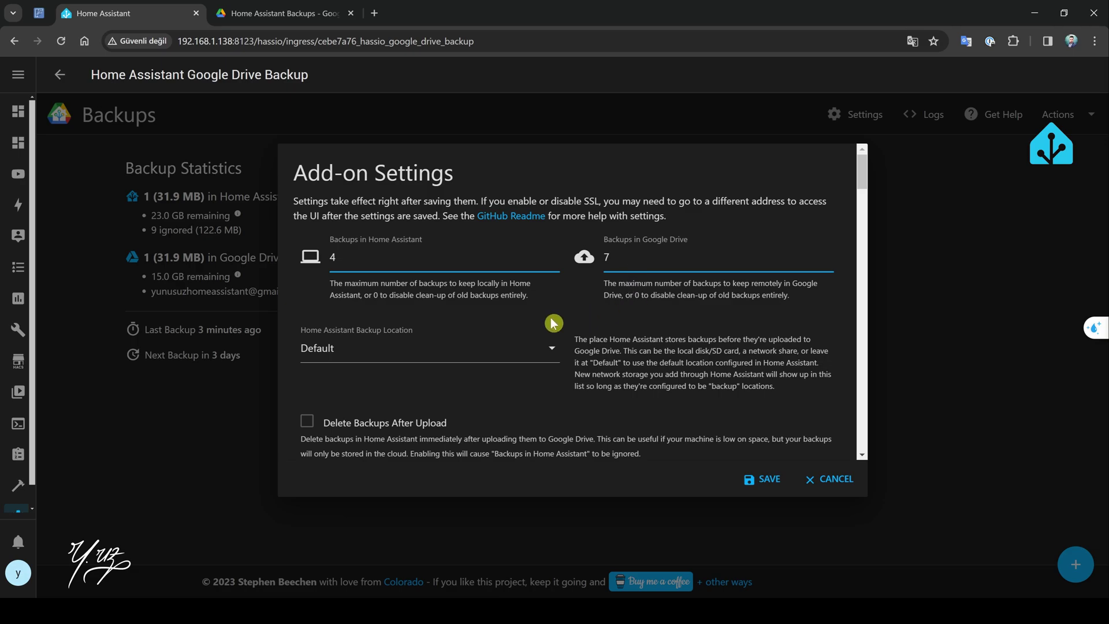
# Set the number of days between backups to 1
pyautogui.scroll(-1, 450, 326)
pyautogui.scroll(-2, 383, 307)
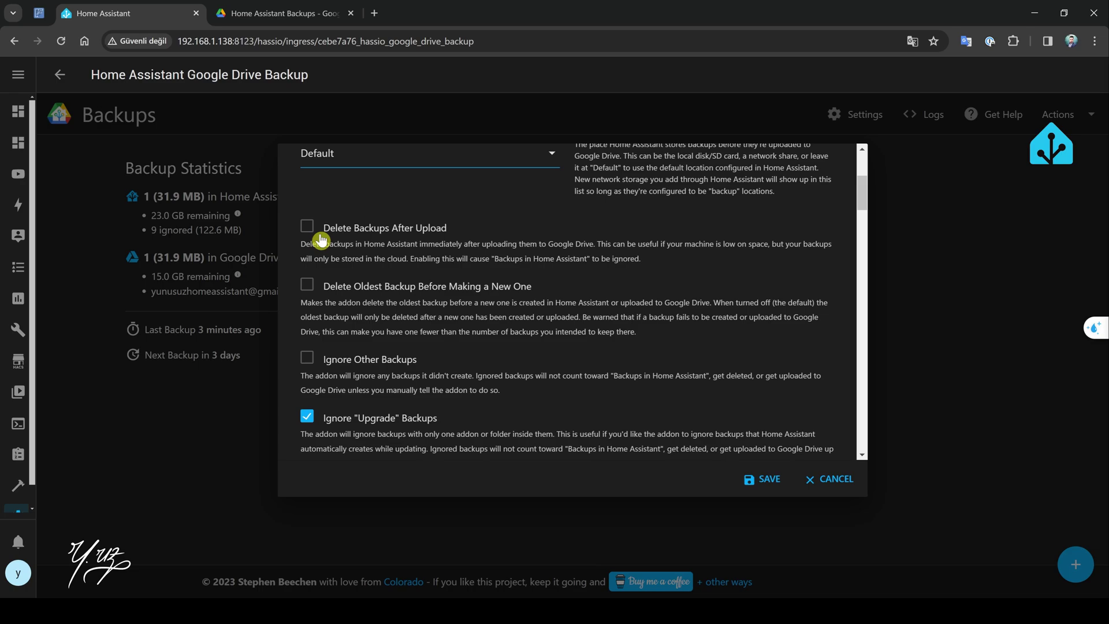
pyautogui.scroll(-7, 322, 240)
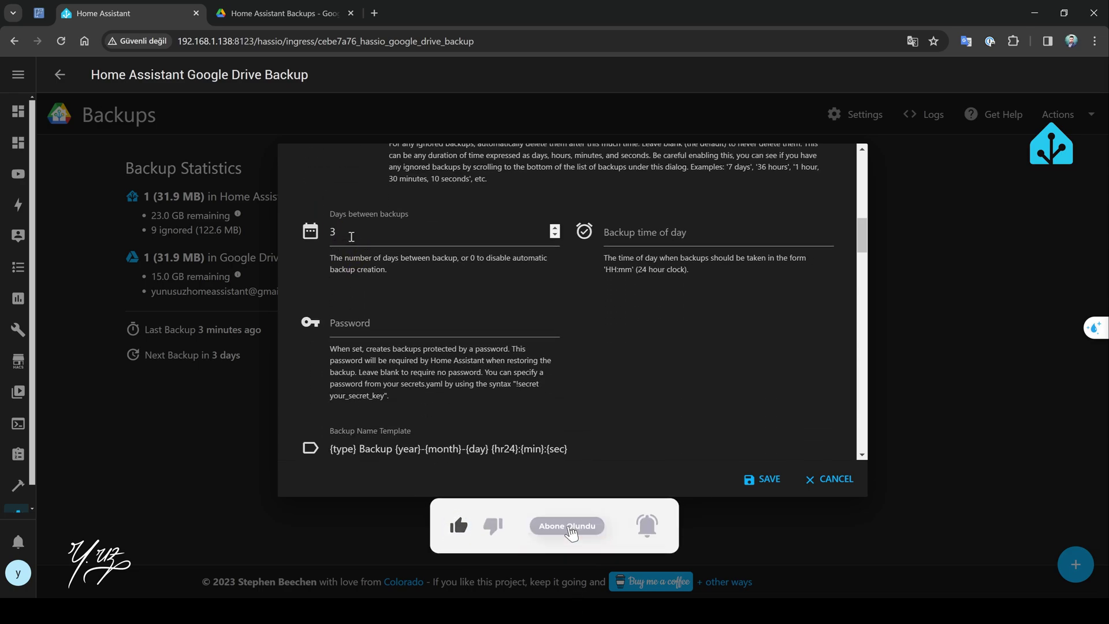
pyautogui.click(353, 237)
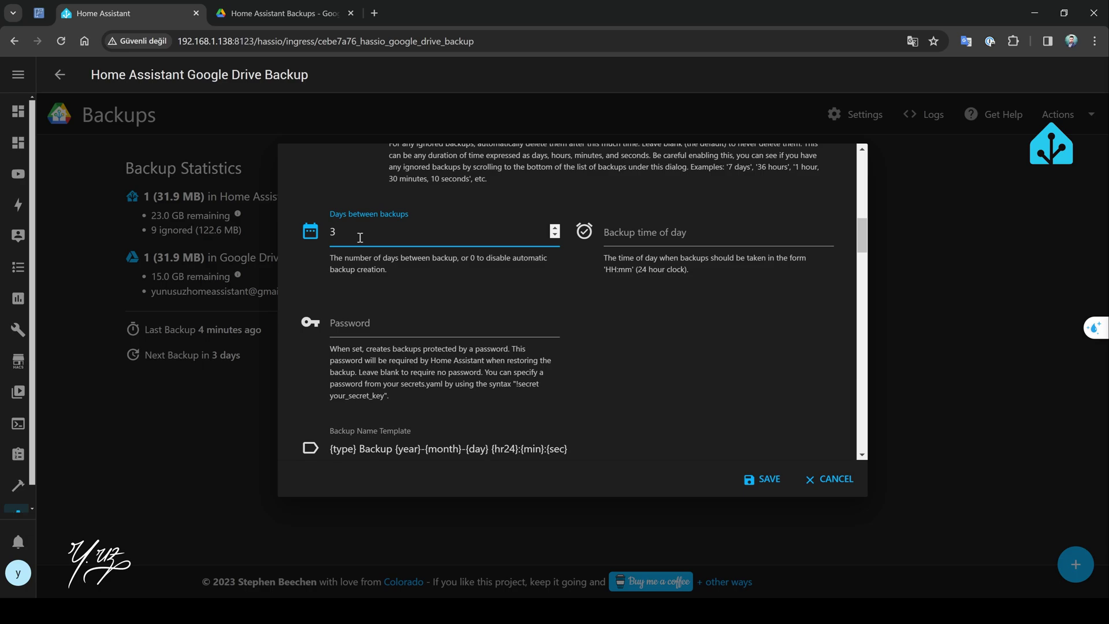
pyautogui.press('BackSpace')
pyautogui.write('1')
pyautogui.click(569, 329)
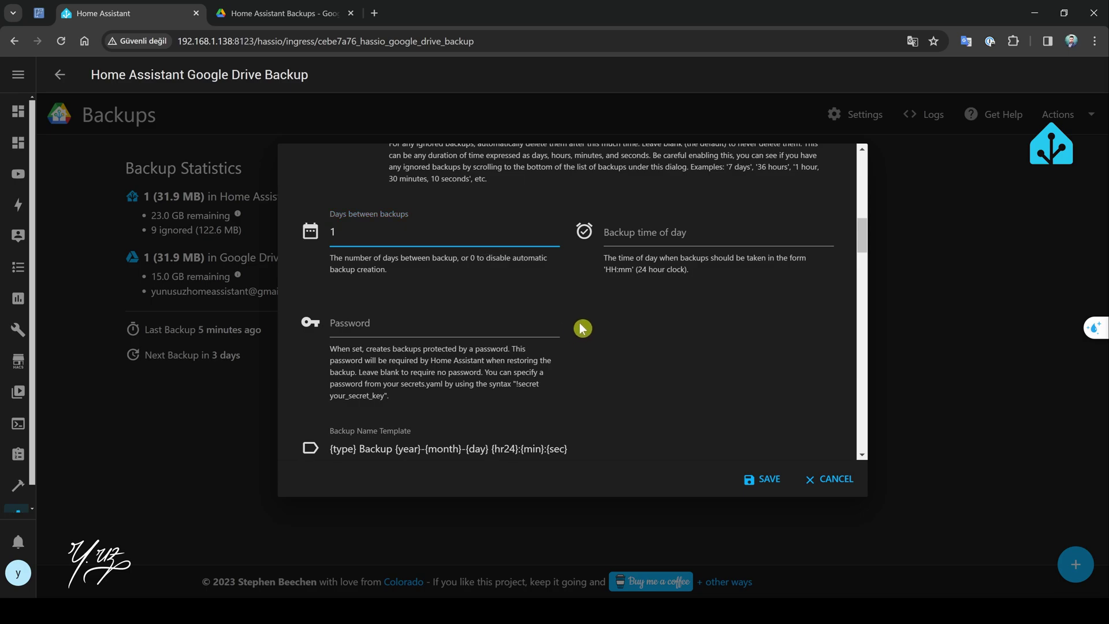
# Set the backup time of day to 06:00
pyautogui.click(609, 234)
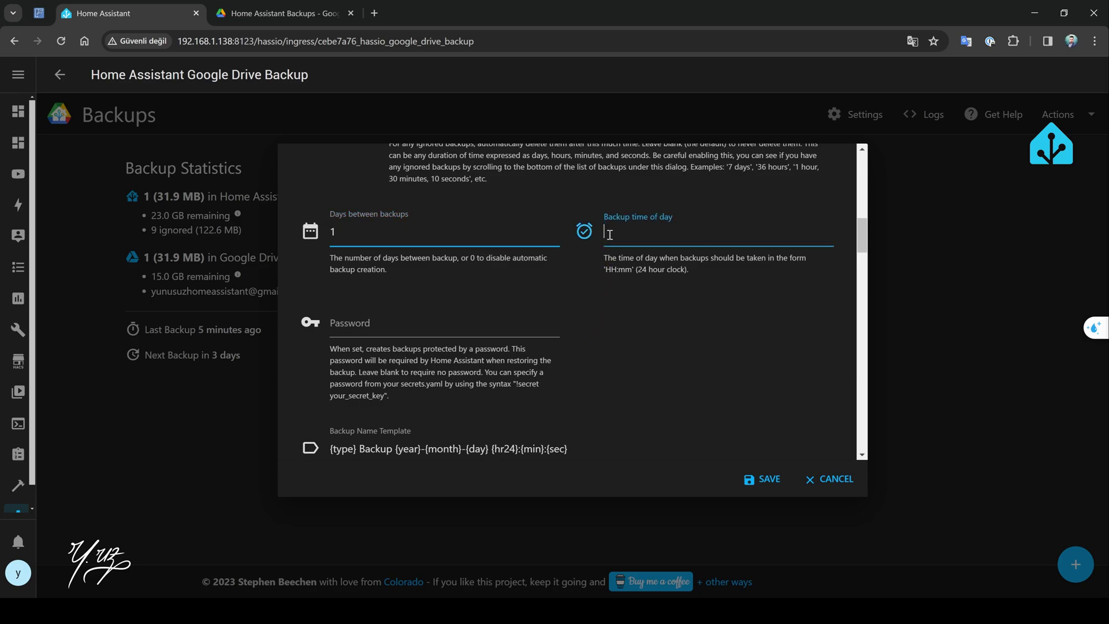
pyautogui.write('05:0')
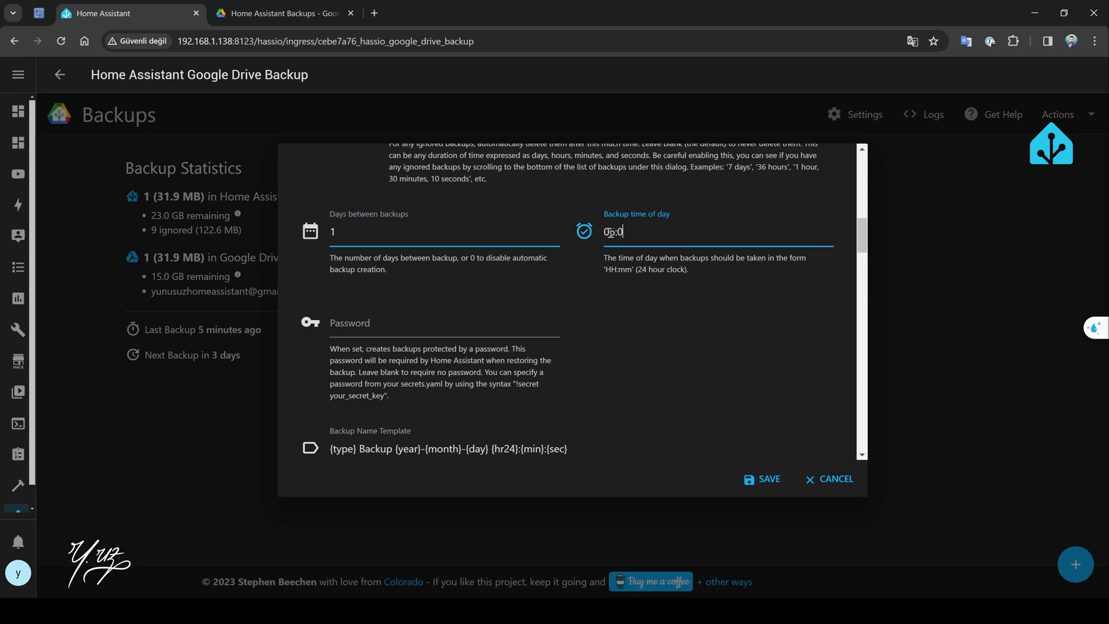
pyautogui.write('0')
pyautogui.press('Left')
pyautogui.press('Left')
pyautogui.press('Left')
pyautogui.press('BackSpace')
pyautogui.write('6')
pyautogui.press('End')
# Review the remaining backup options and save the add-on settings
pyautogui.scroll(-4, 572, 324)
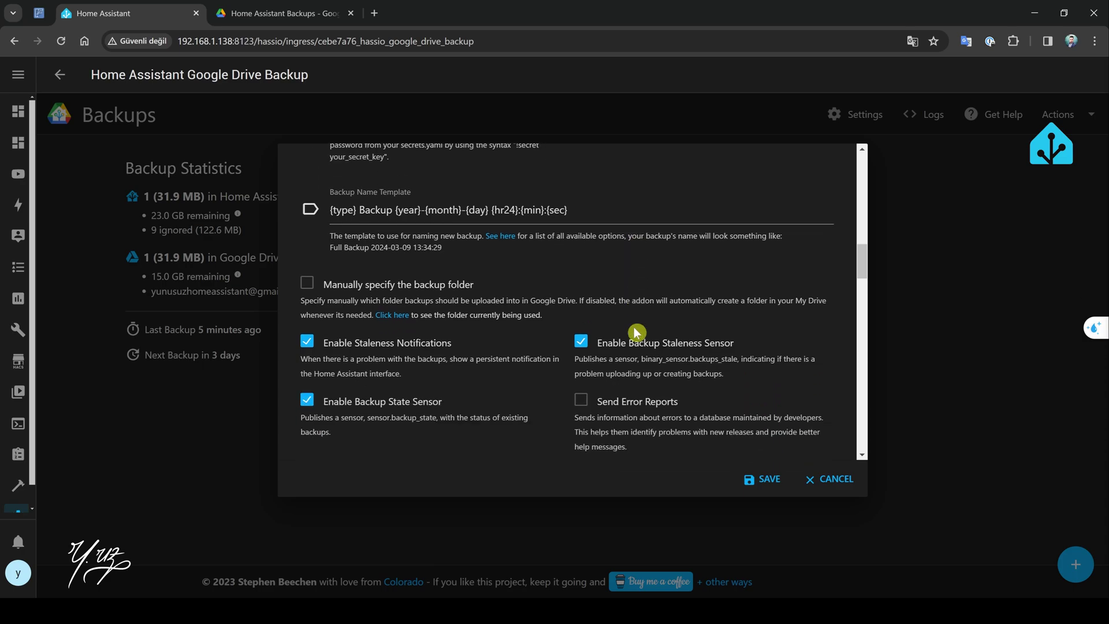
pyautogui.scroll(-2, 634, 327)
pyautogui.scroll(-2, 592, 411)
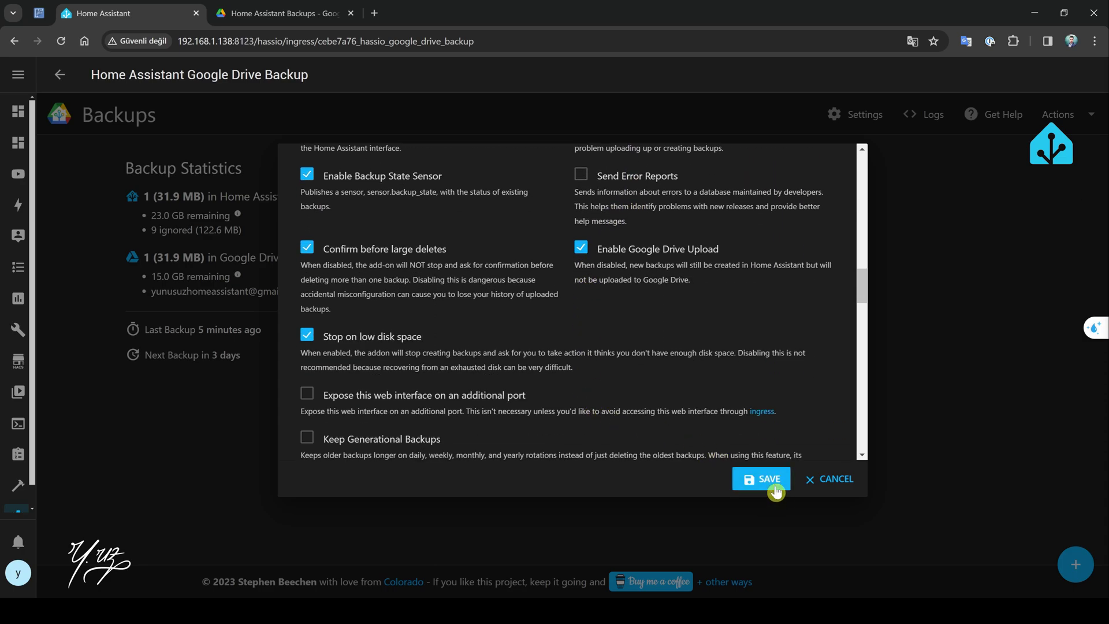
pyautogui.scroll(4, 685, 420)
pyautogui.click(751, 479)
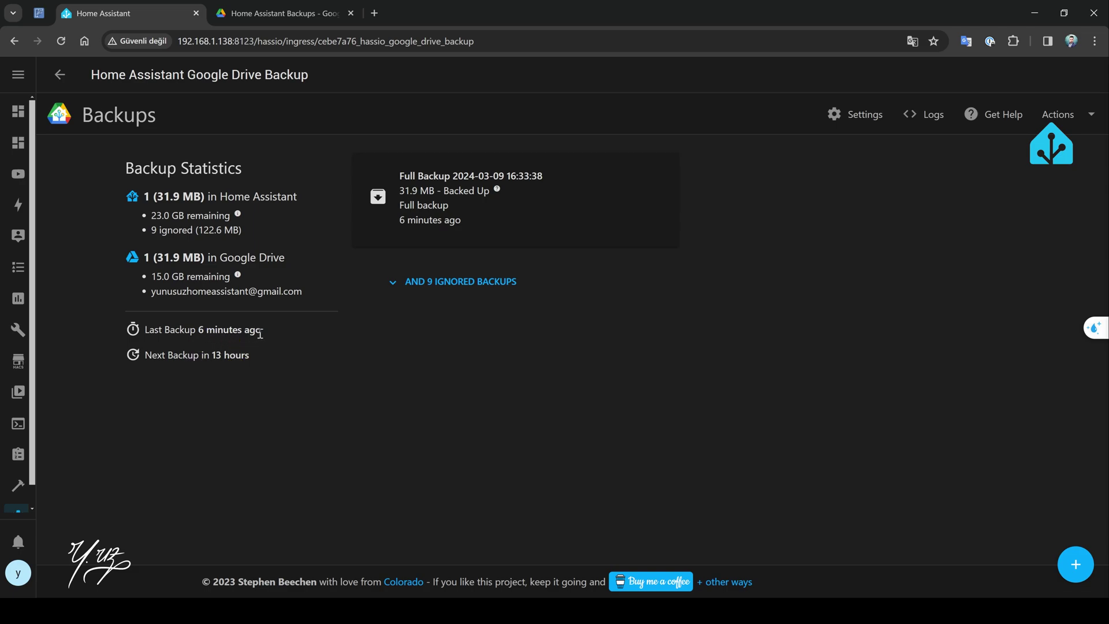
# Reopen the Home Assistant Backups folder from My Drive to view its contents, and return to the add-on's backup overview
pyautogui.click(285, 13)
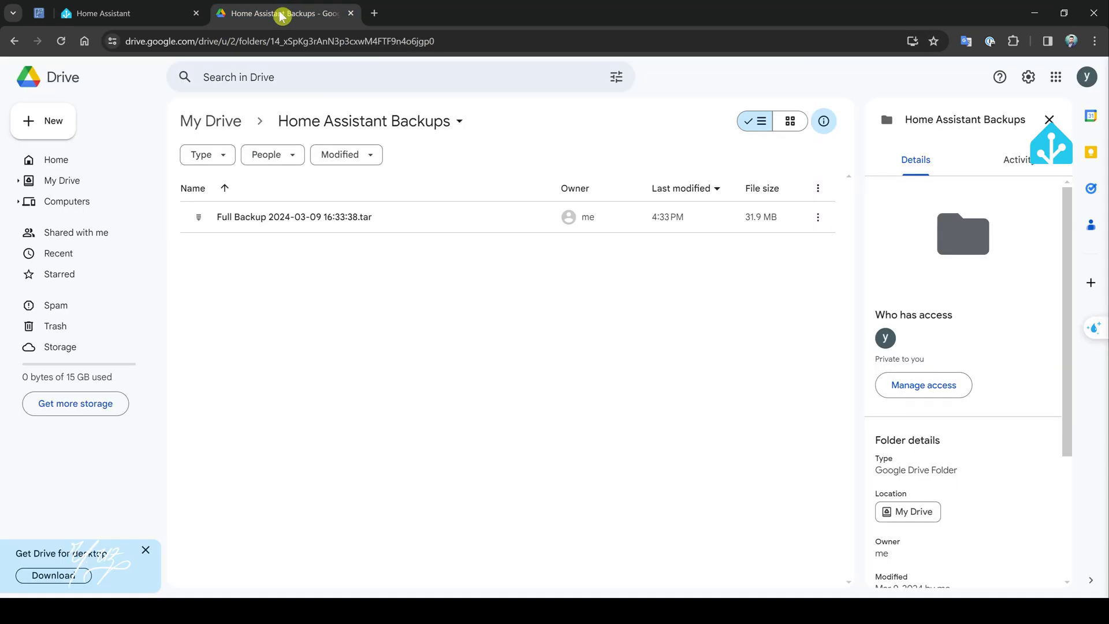
pyautogui.click(64, 180)
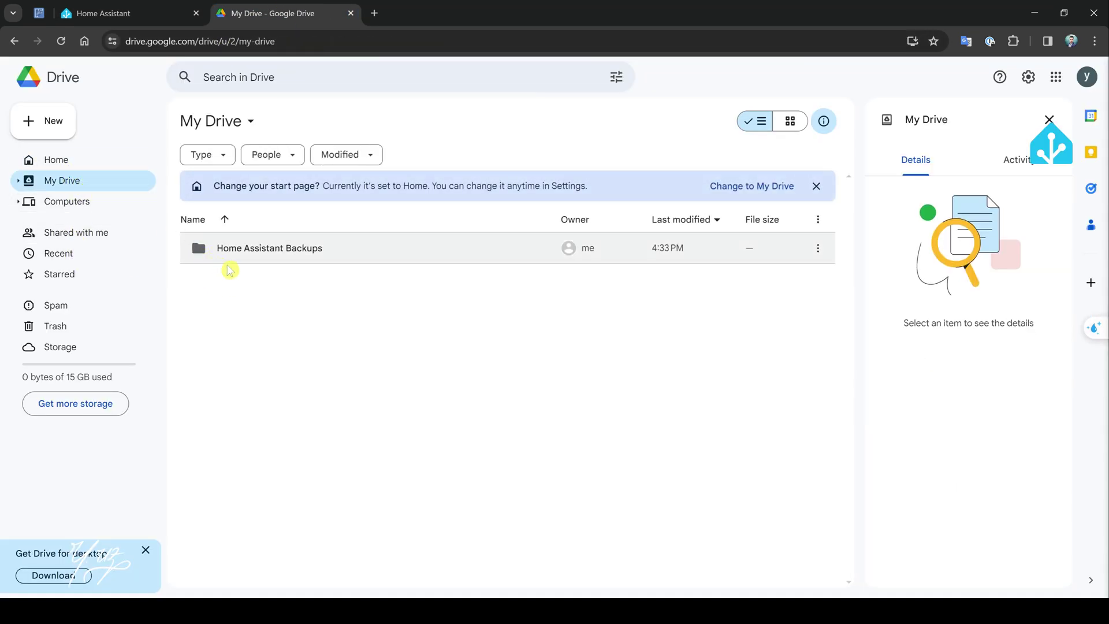
pyautogui.doubleClick(305, 257)
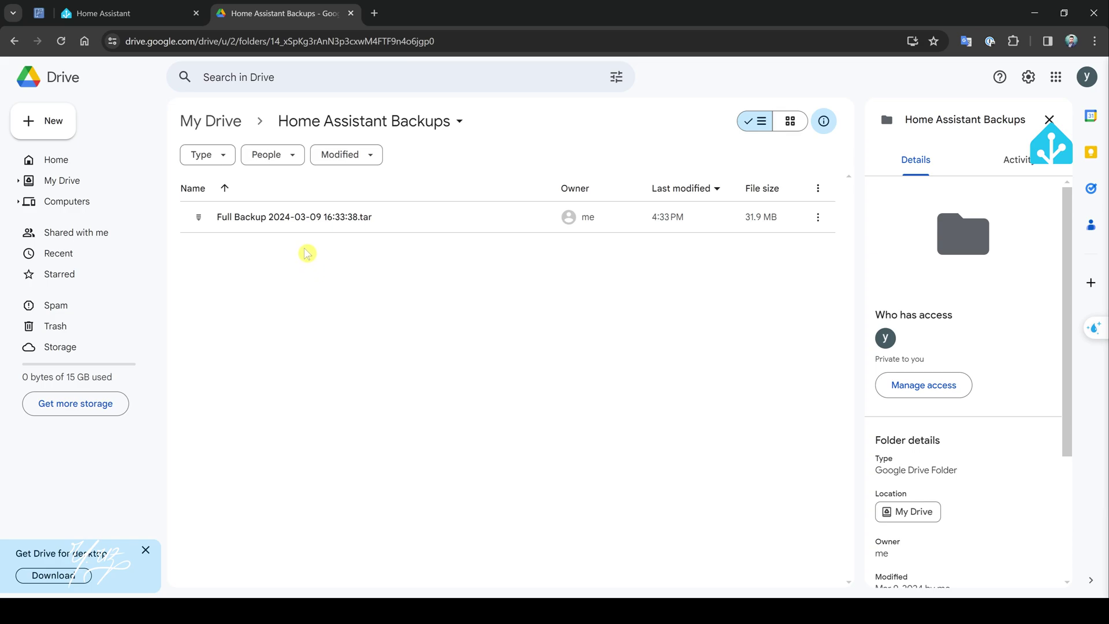
pyautogui.hotkey('ctrl', 'shift', 'Tab')
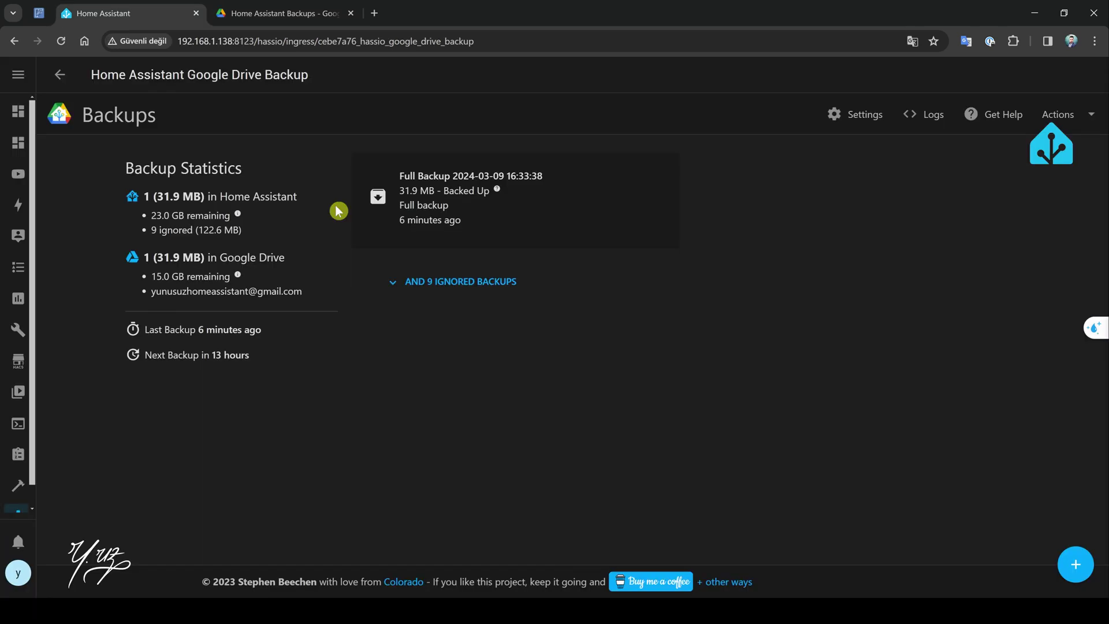